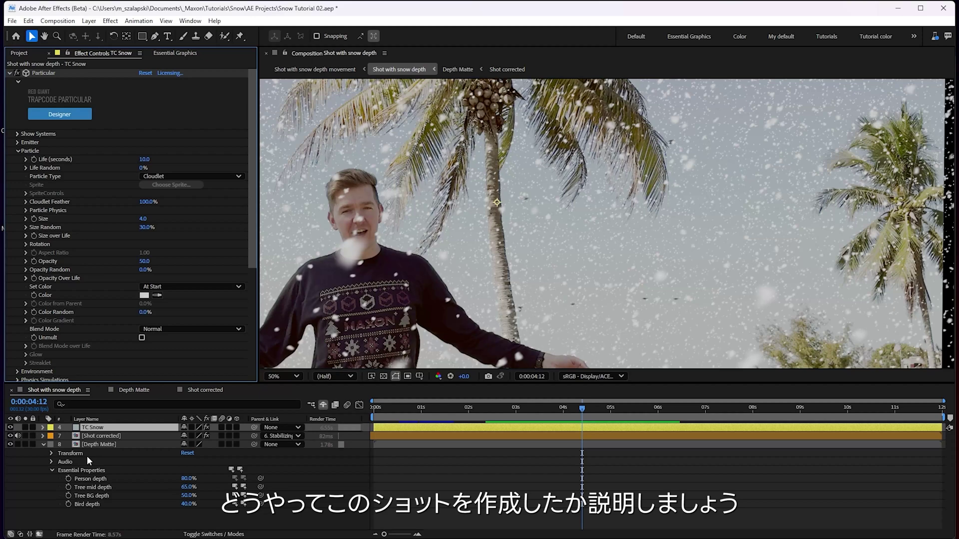
Step: Collapse Depth Matte, preview the TC Snow particles alone, then solo the Depth Matte layer instead
click(44, 445)
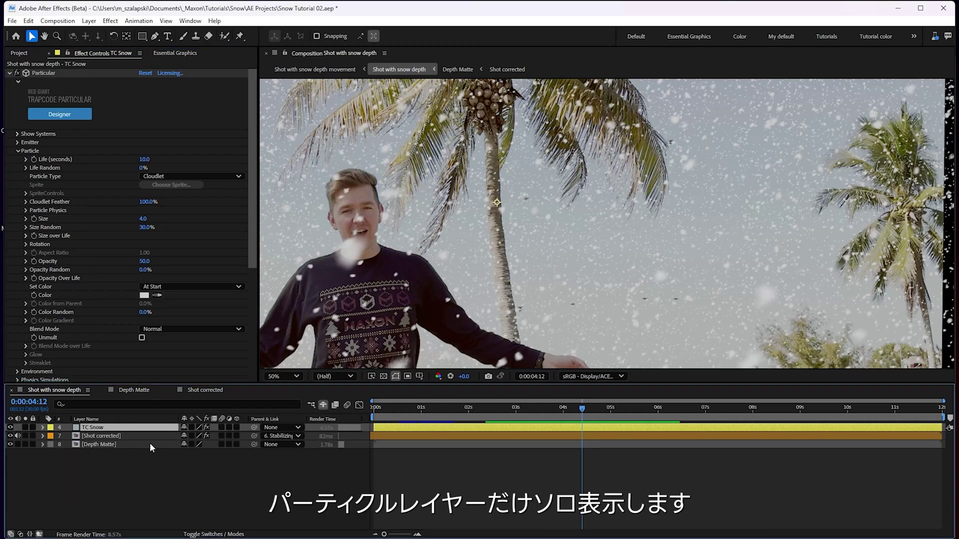
click(27, 428)
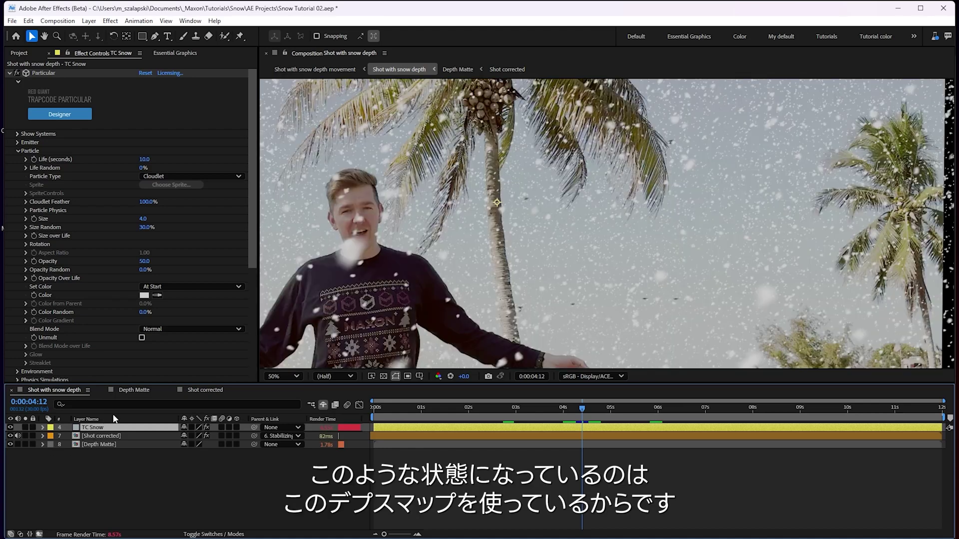
click(24, 444)
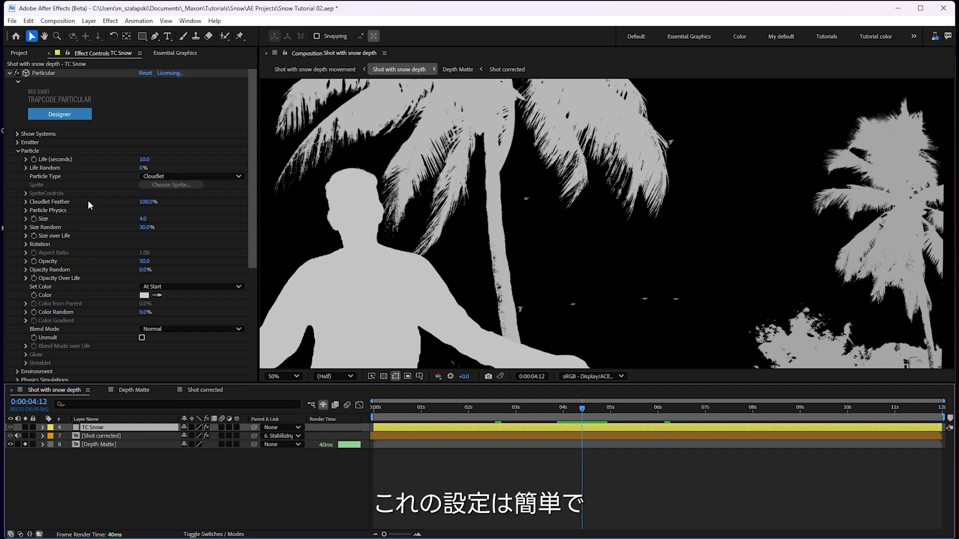
Step: Test-scrub the Depth Matte's Person depth, leaving it at 80%, then switch to the Shot corrected comp
click(43, 444)
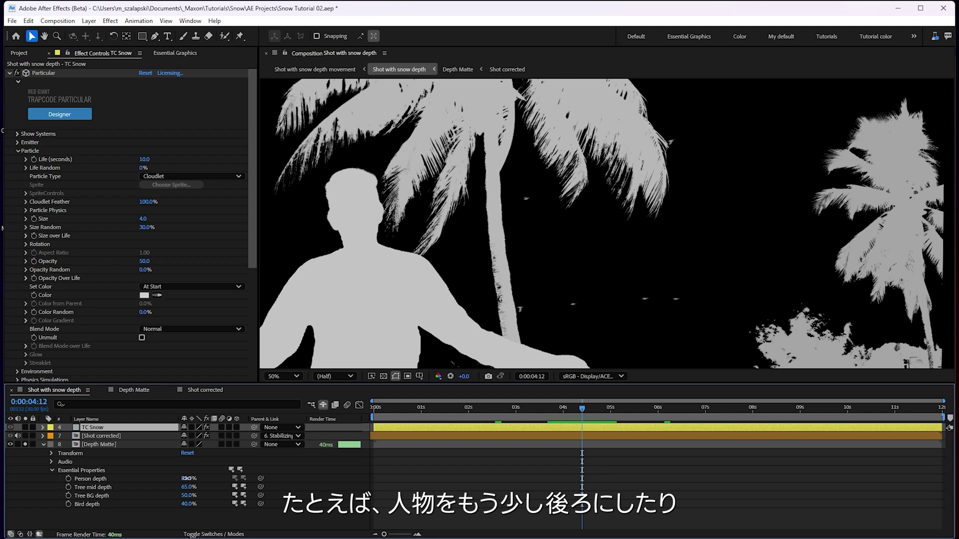
mouse_move(186, 479)
mouse_down()
mouse_move(218, 464)
mouse_move(192, 478)
mouse_up()
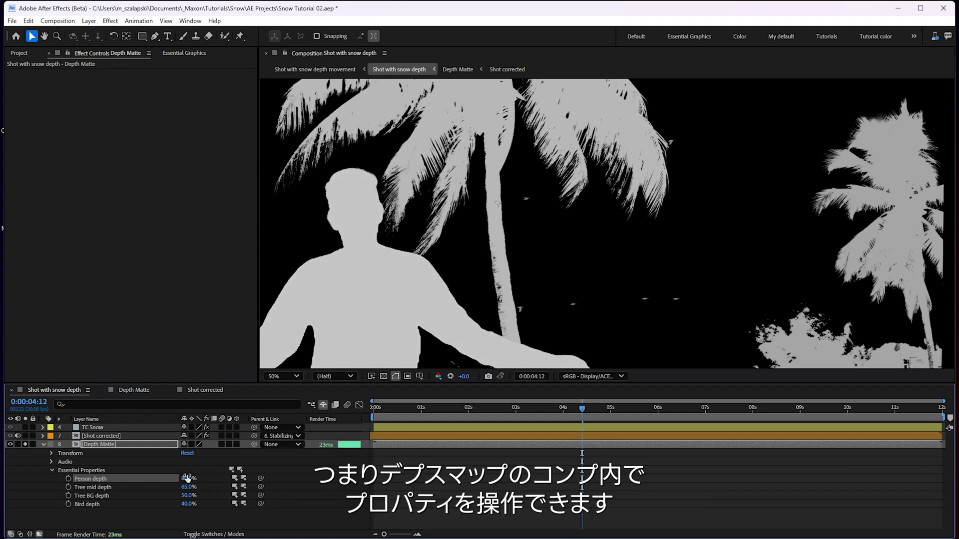
click(105, 448)
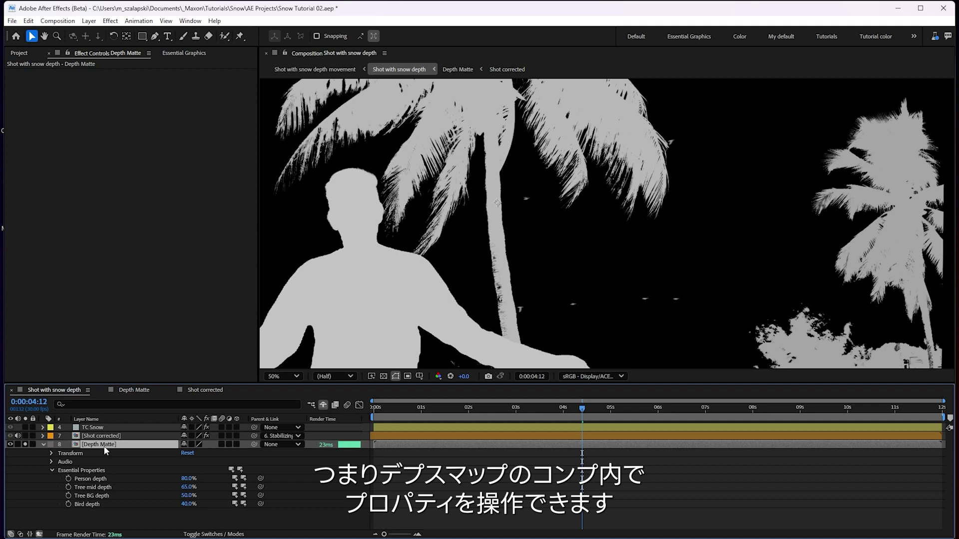
click(135, 390)
Step: Turn Parametric Curve and Colorista V off and back on to compare the grade in Shot corrected
click(195, 391)
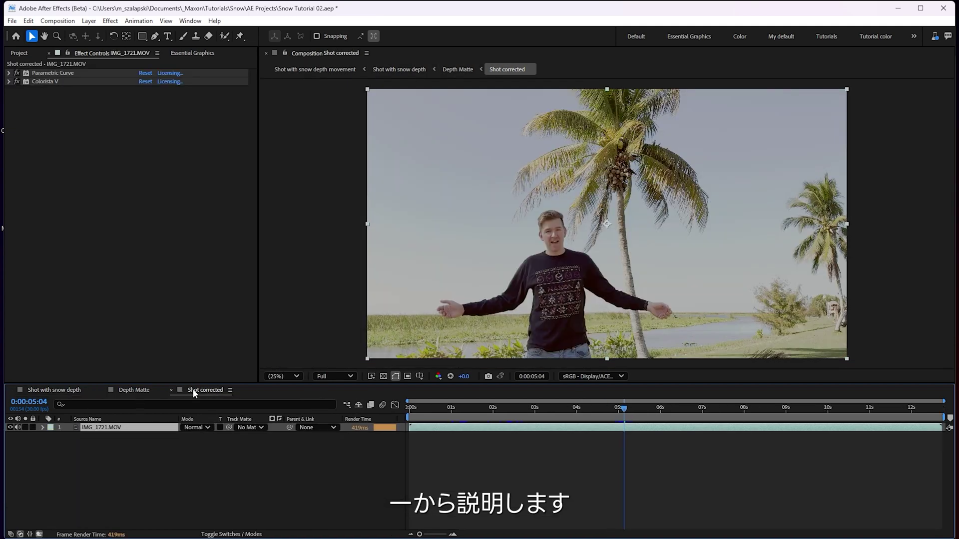
drag(17, 73, 17, 82)
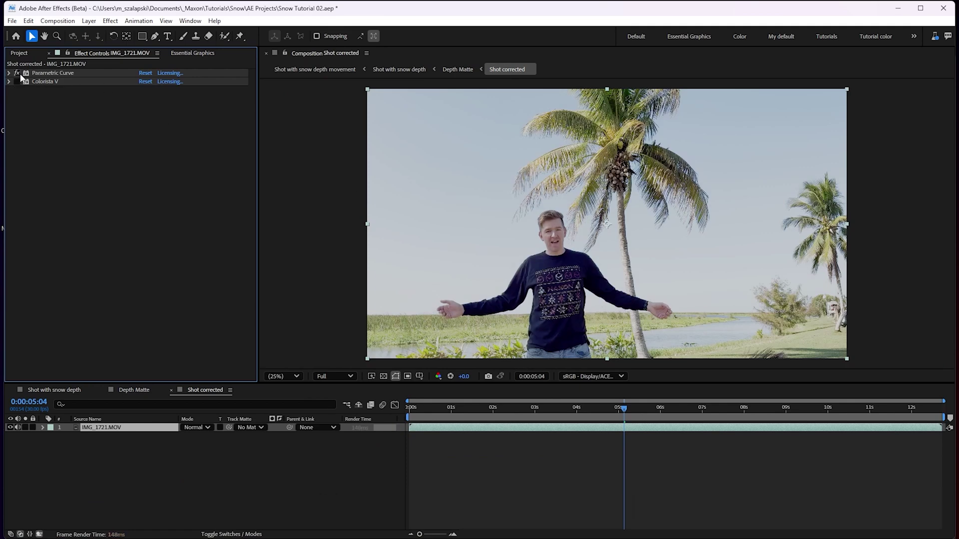
click(17, 73)
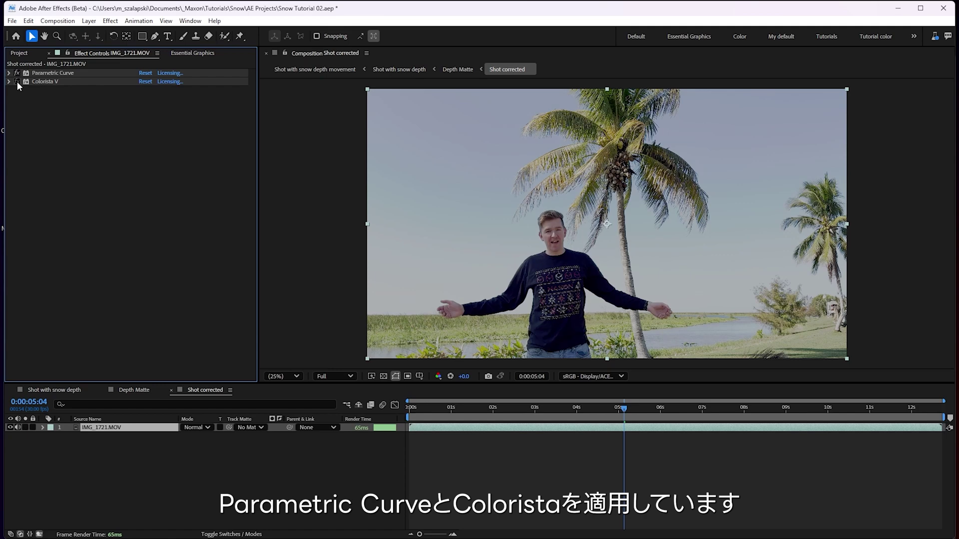
click(17, 81)
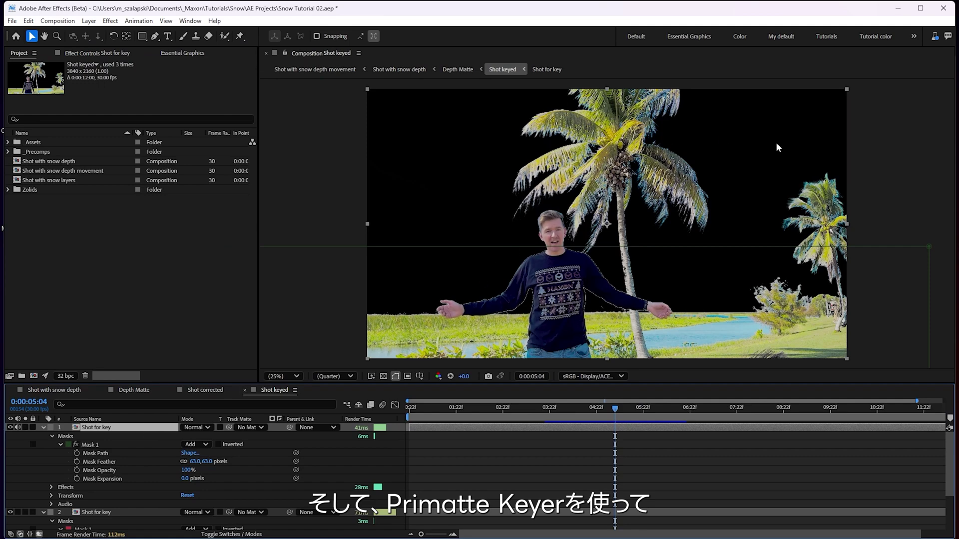
Step: Close Shot keyed, return to Depth Matte, briefly solo Guy roto, then collapse it
click(775, 224)
click(245, 390)
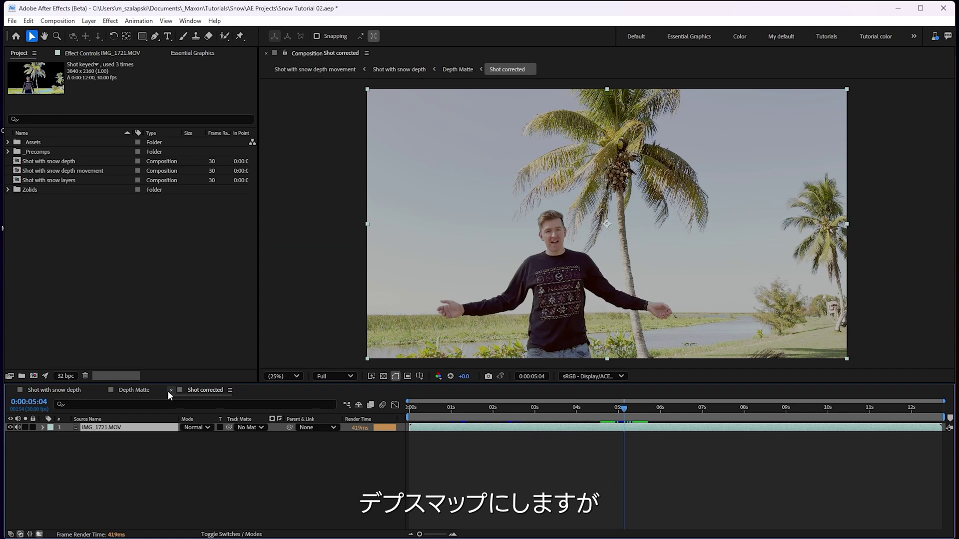
click(153, 391)
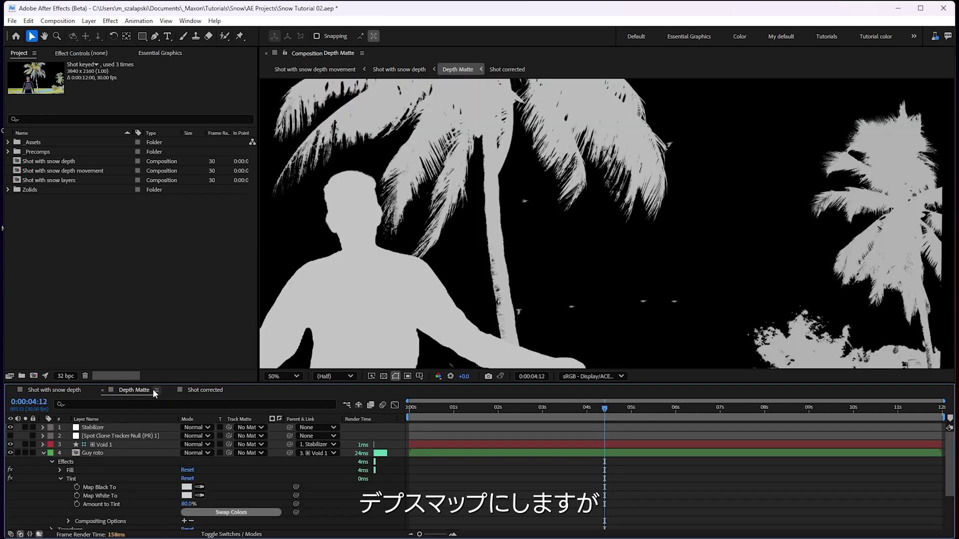
click(25, 453)
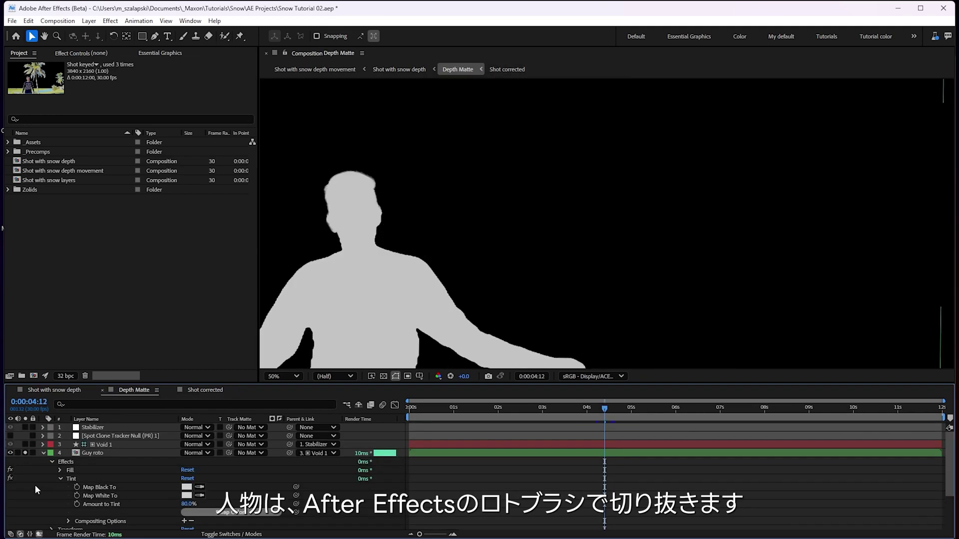
click(25, 454)
click(42, 454)
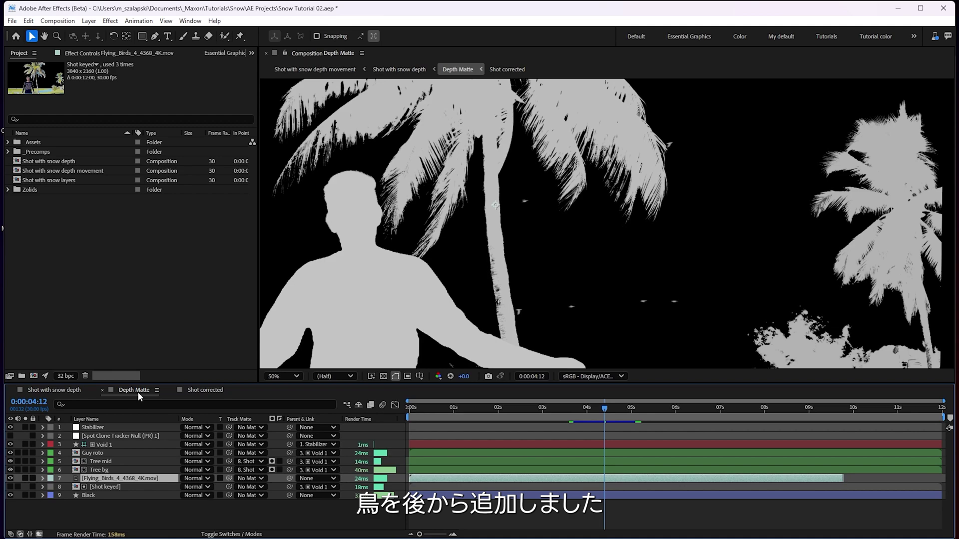
Step: Solo Tree mid, Guy roto and Tree bg in turn to compare the individual mattes
click(99, 459)
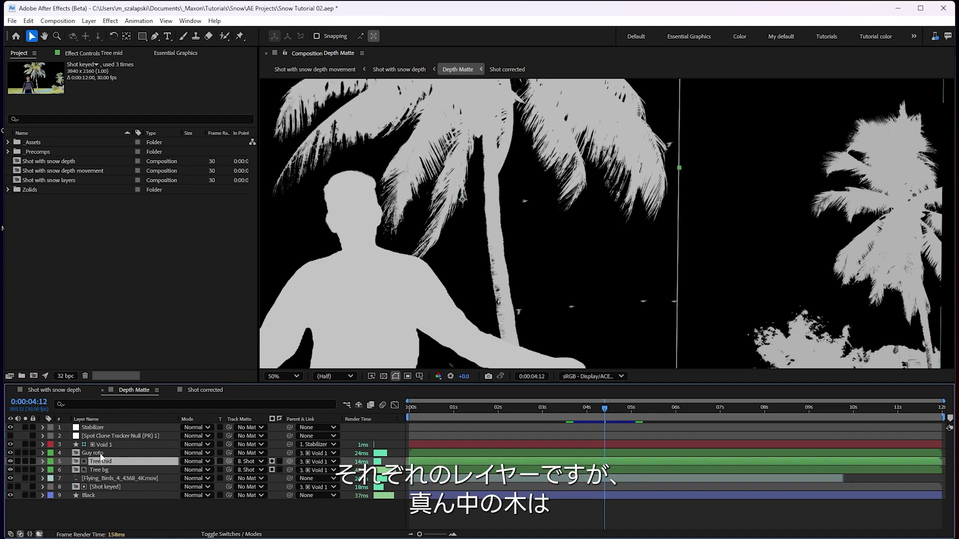
click(25, 462)
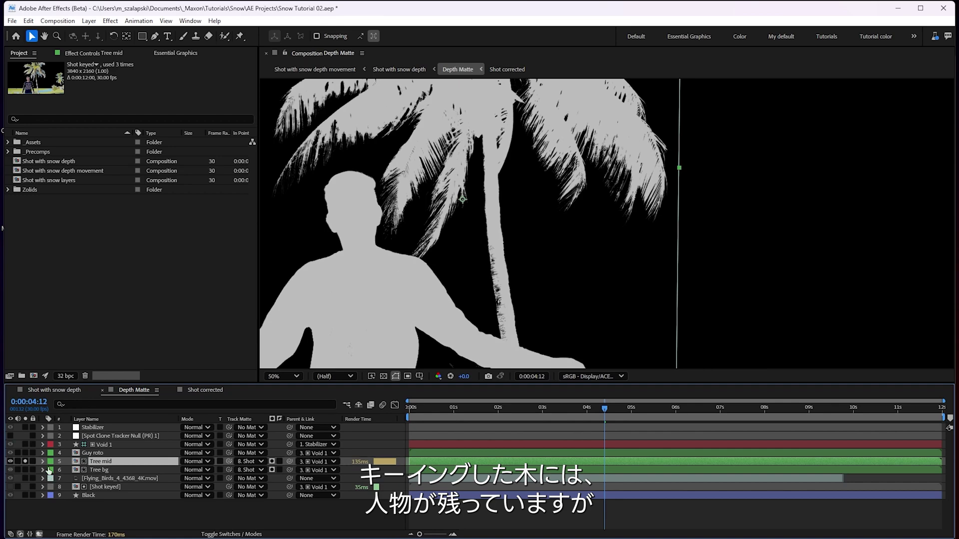
click(25, 453)
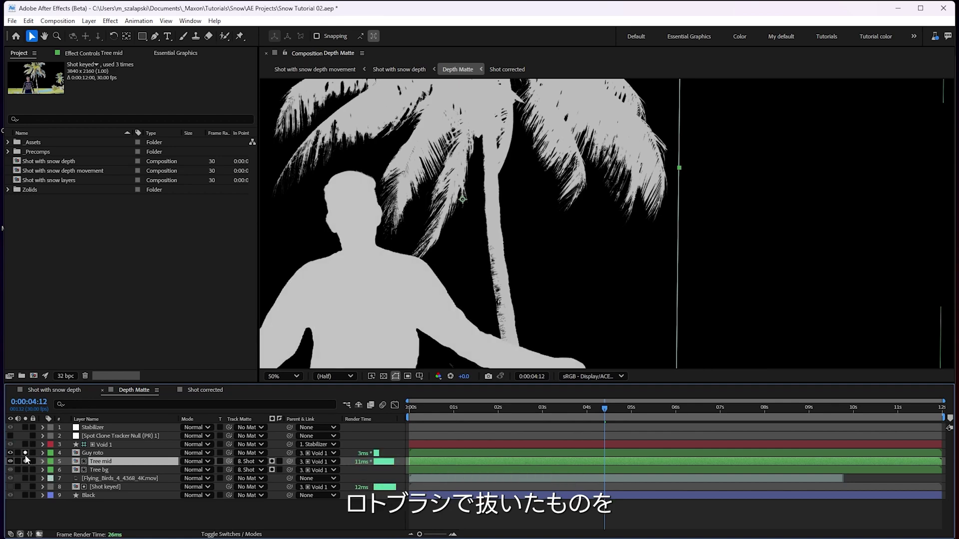
click(25, 470)
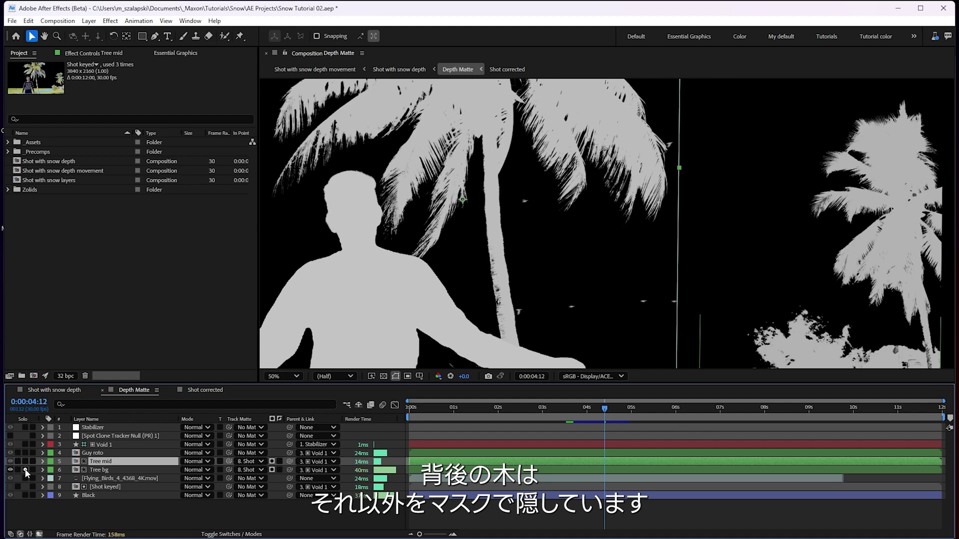
drag(25, 453, 25, 461)
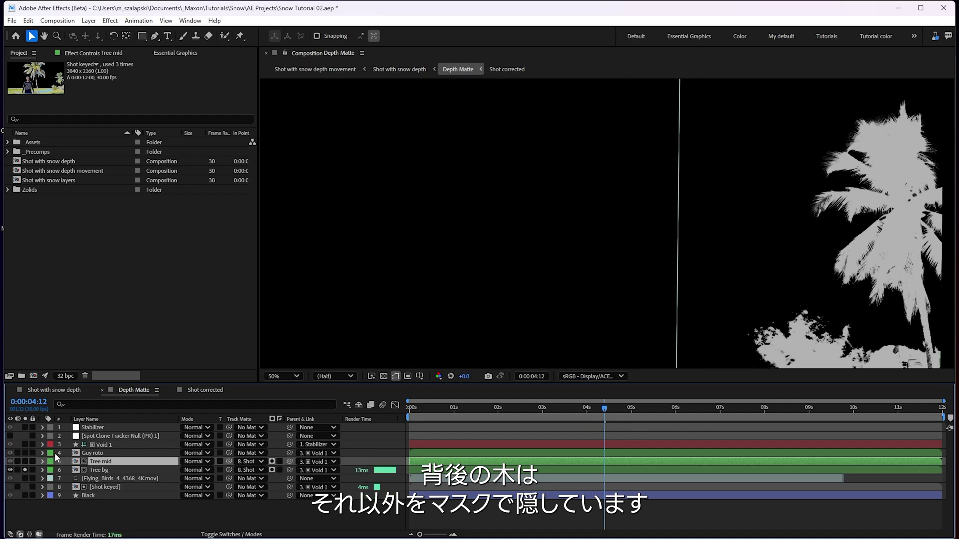
click(25, 470)
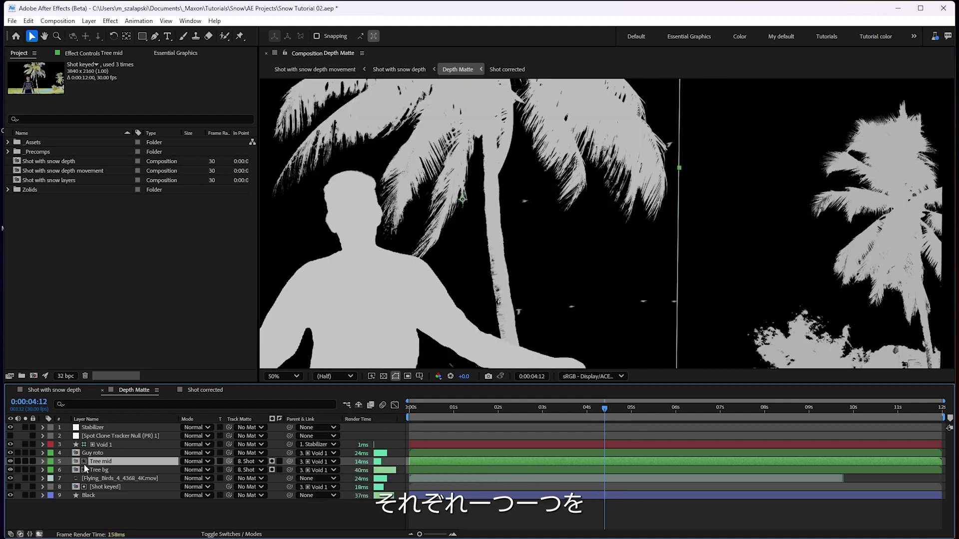
Step: Solo Tree mid, lower its Tint amount to 42% over a transparency grid, and draw a test rectangle
click(86, 53)
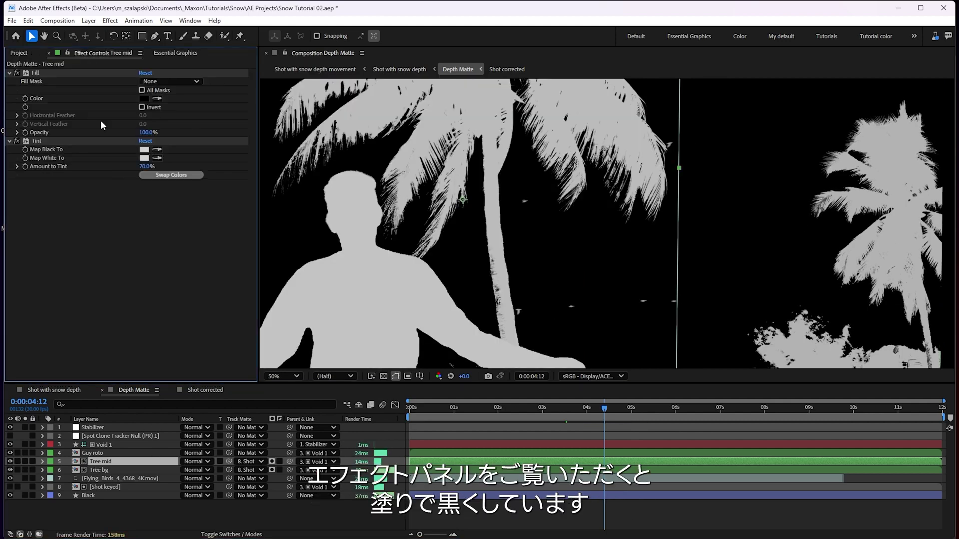
click(17, 142)
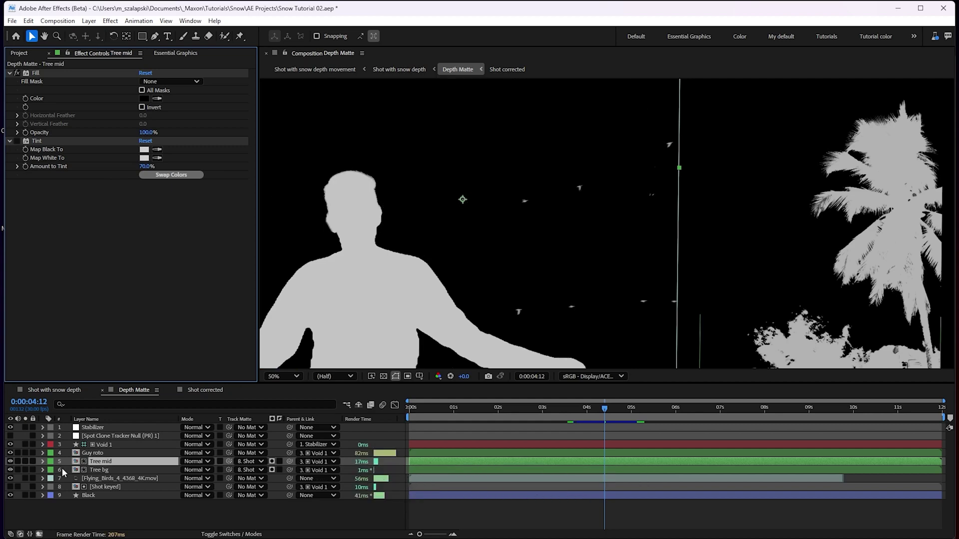
click(25, 461)
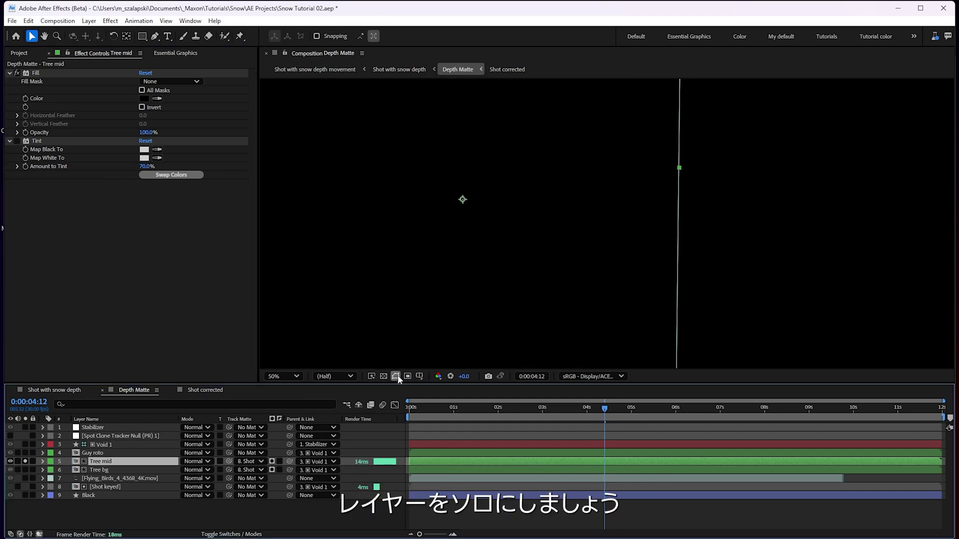
click(384, 377)
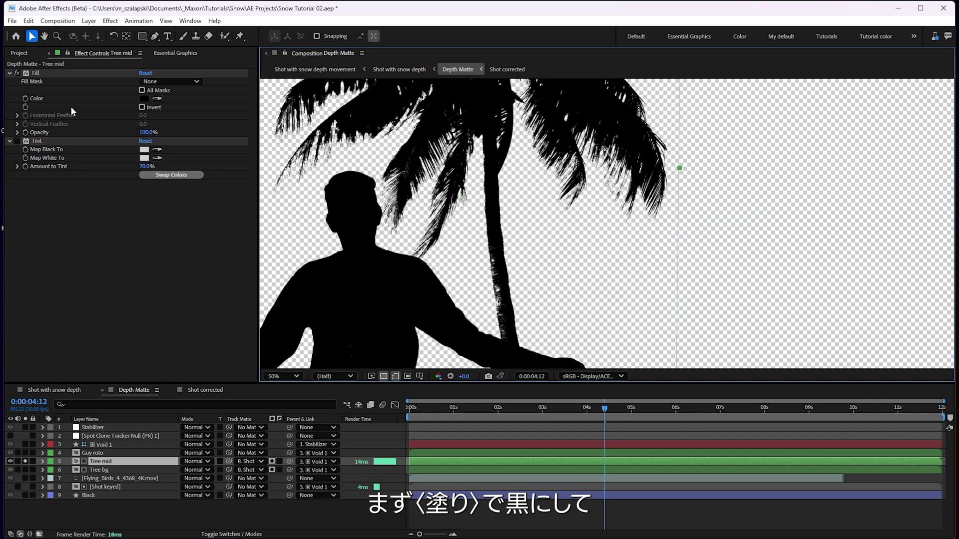
click(17, 141)
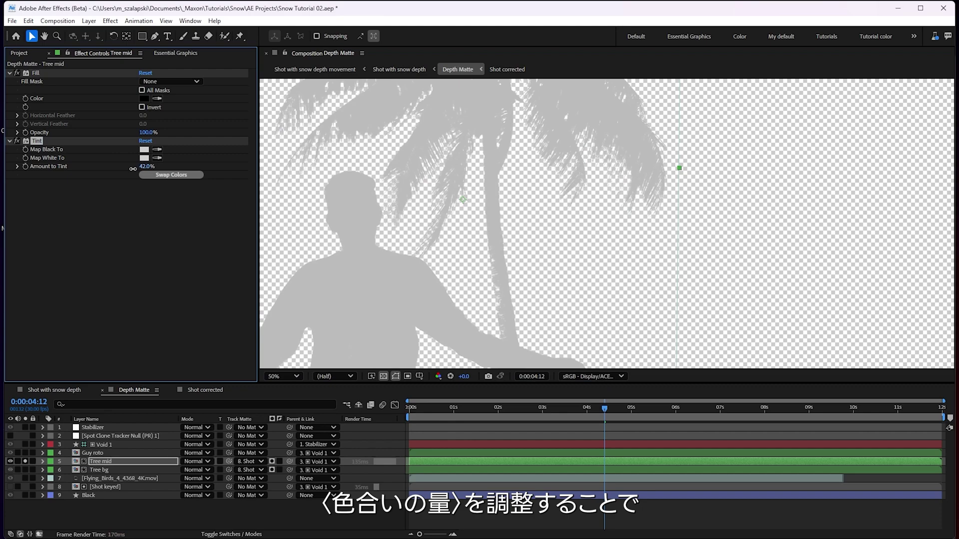
mouse_move(146, 166)
mouse_down()
mouse_move(114, 175)
mouse_move(139, 174)
mouse_up()
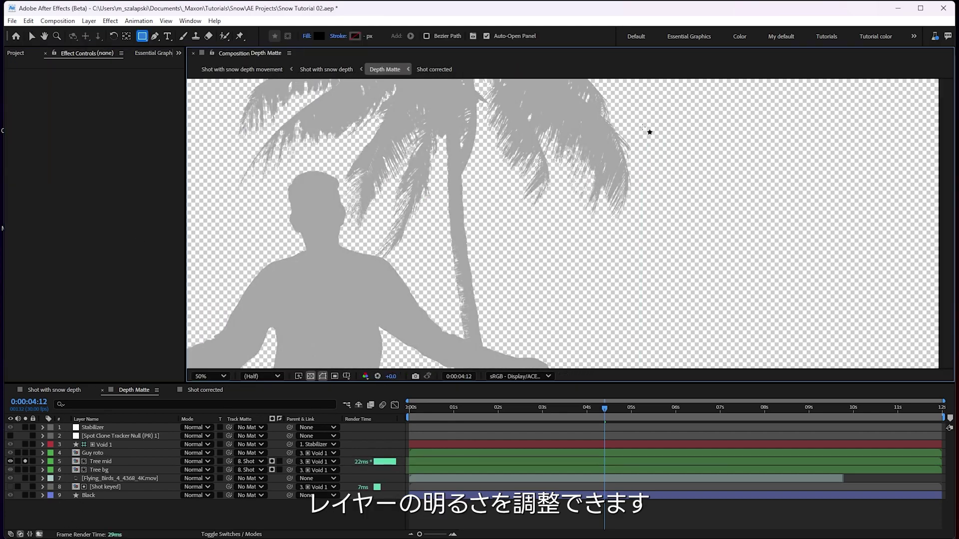
drag(642, 127, 795, 263)
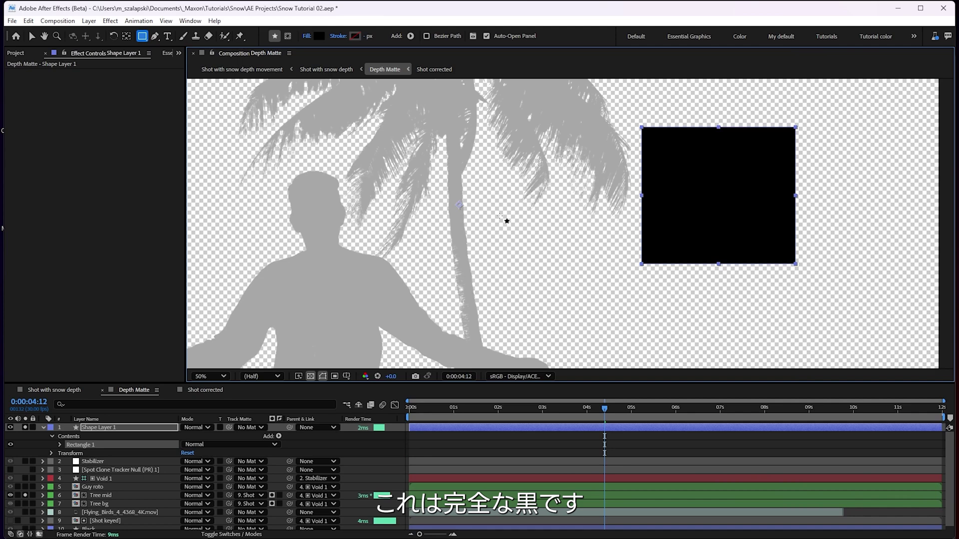
Step: Apply a Tint effect to the rectangle and set Map Black To white
text(tin)
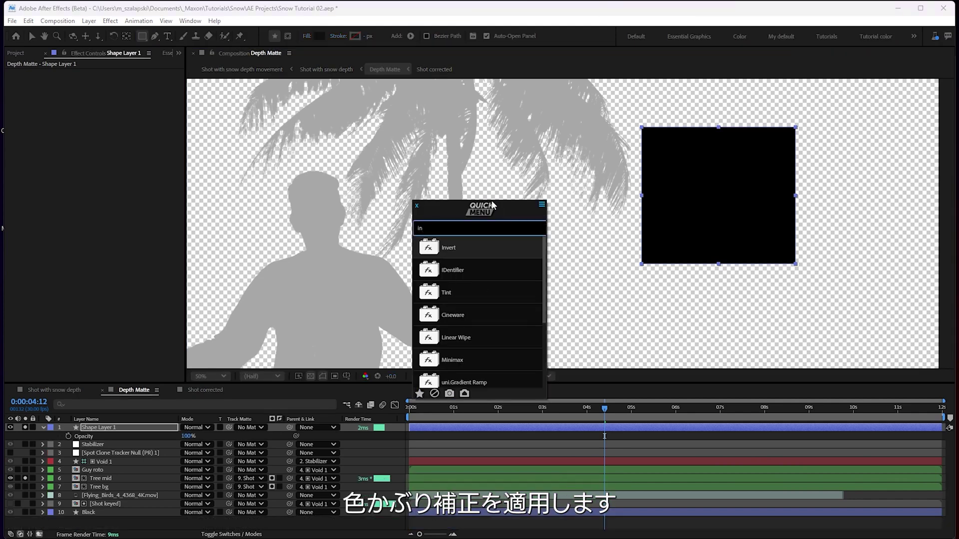
text(t)
key(Return)
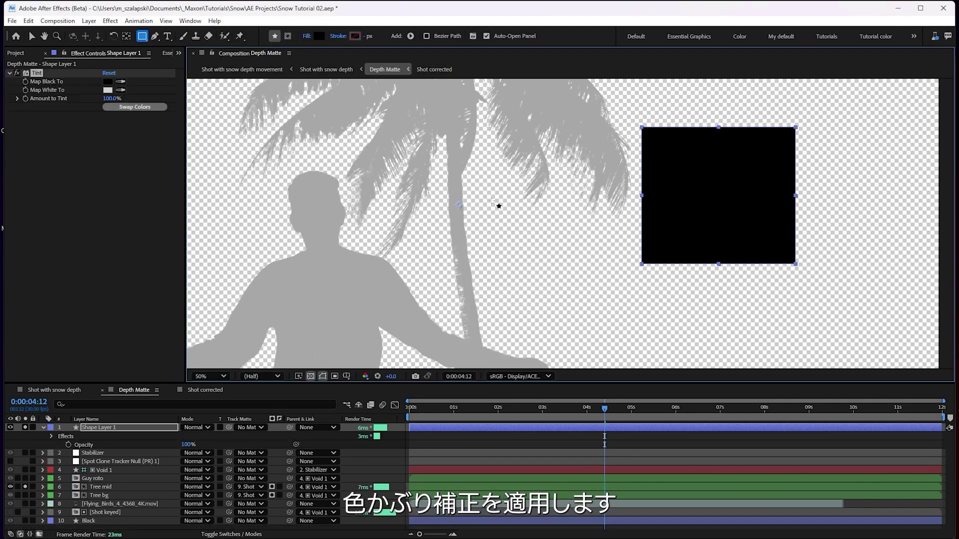
click(120, 81)
click(107, 90)
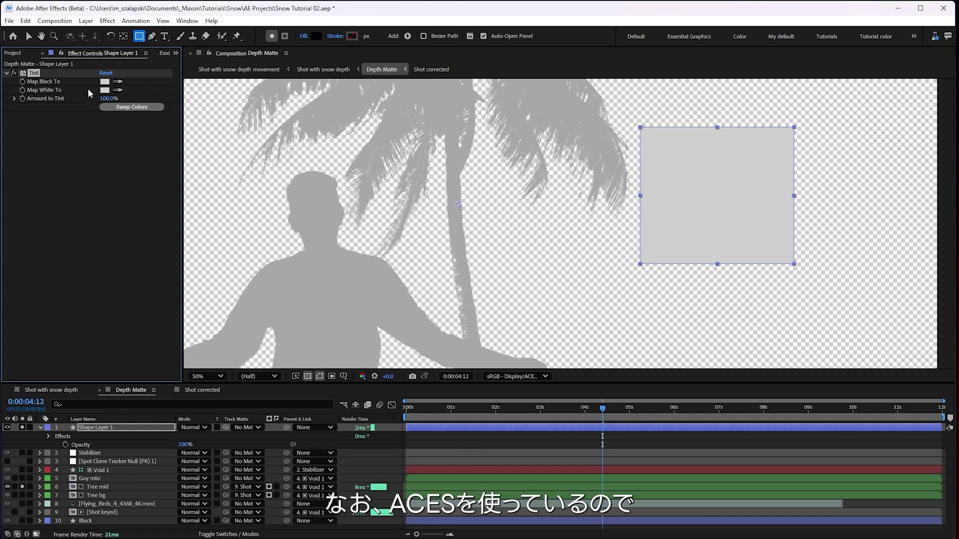
Step: Recheck the Tint's Map Black To colour in the colour picker and cancel
click(14, 53)
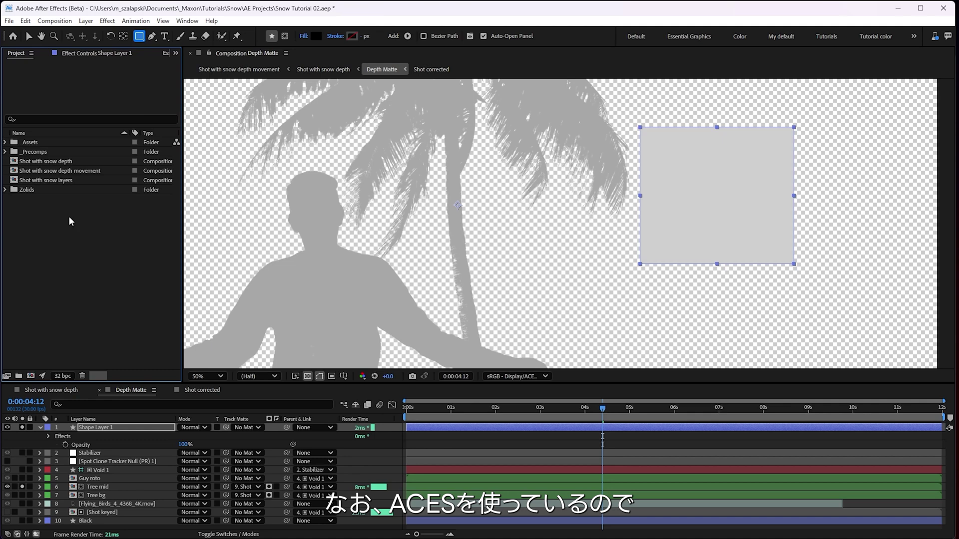
click(88, 51)
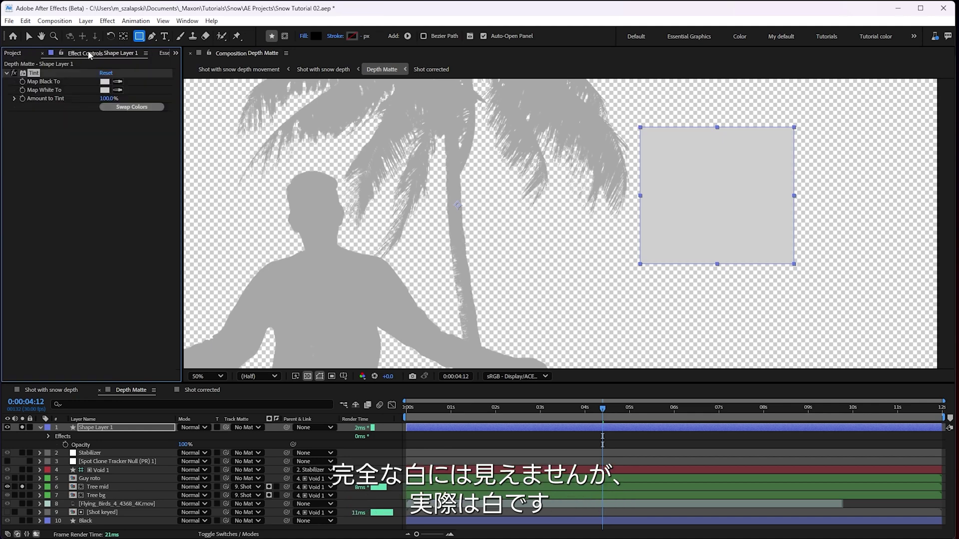
click(105, 82)
click(577, 235)
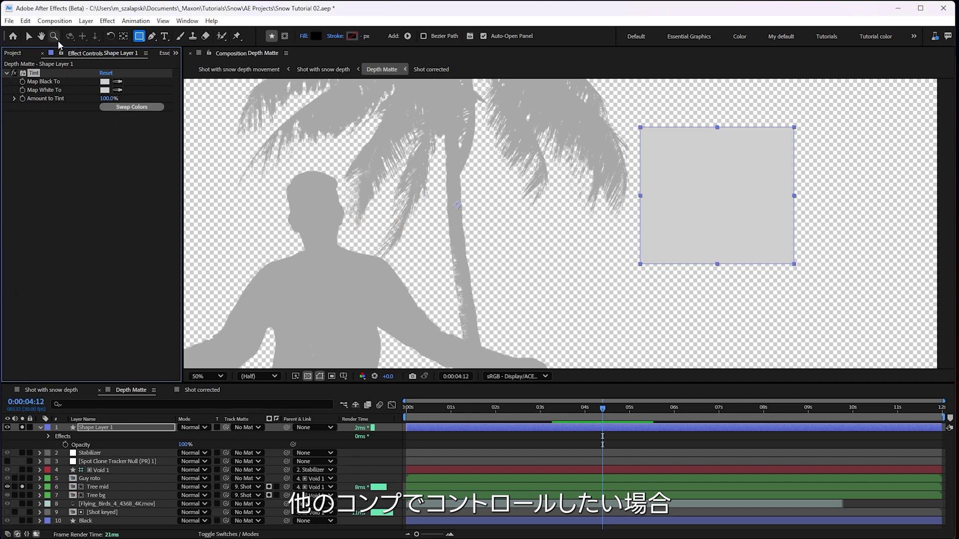
Step: Add the square's Tint Amount to Tint to Essential Graphics, renamed 'square depth'
click(165, 53)
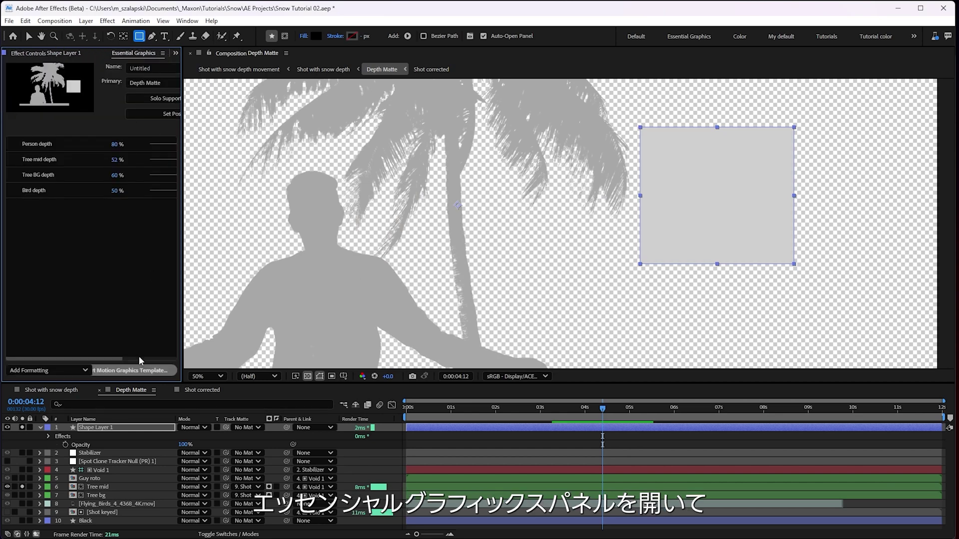
click(49, 436)
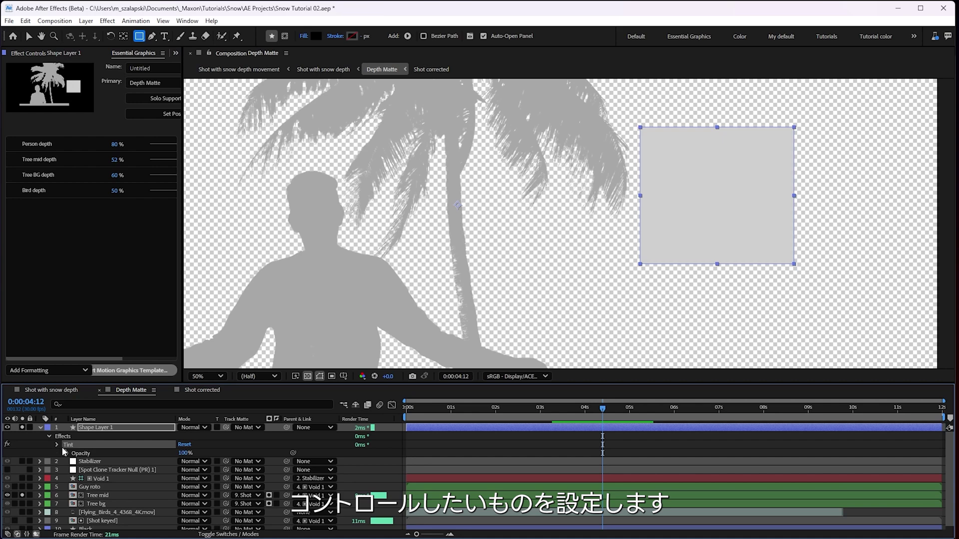
click(58, 444)
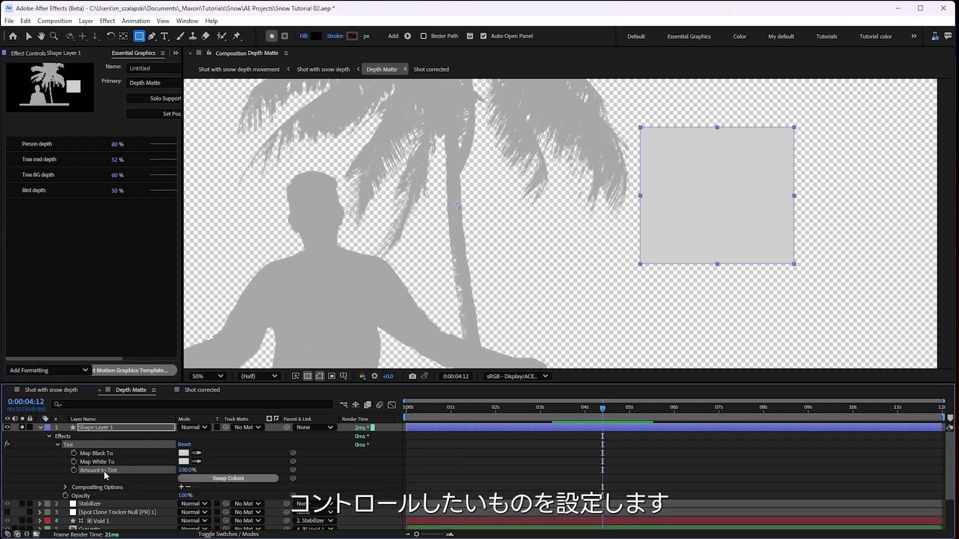
drag(104, 471, 43, 190)
click(68, 208)
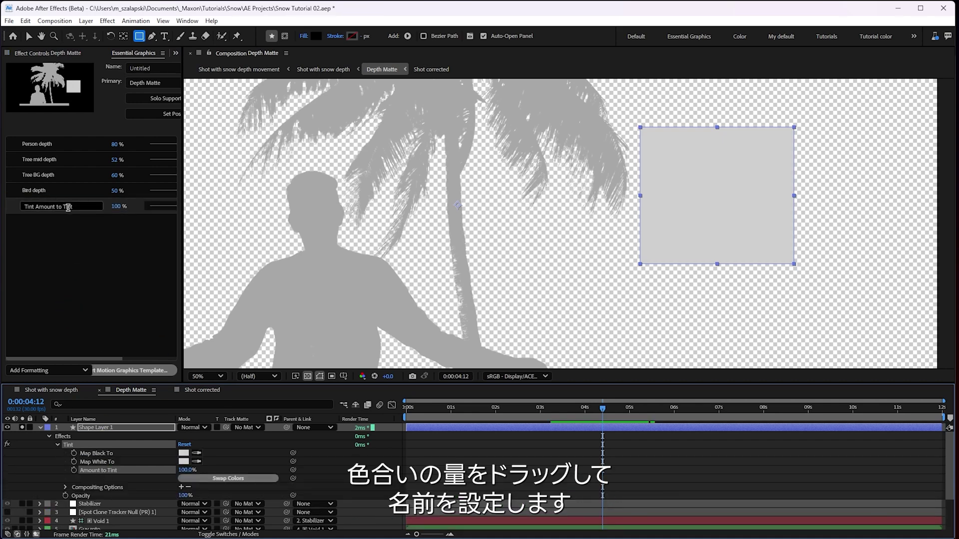
double_click(68, 207)
text(s)
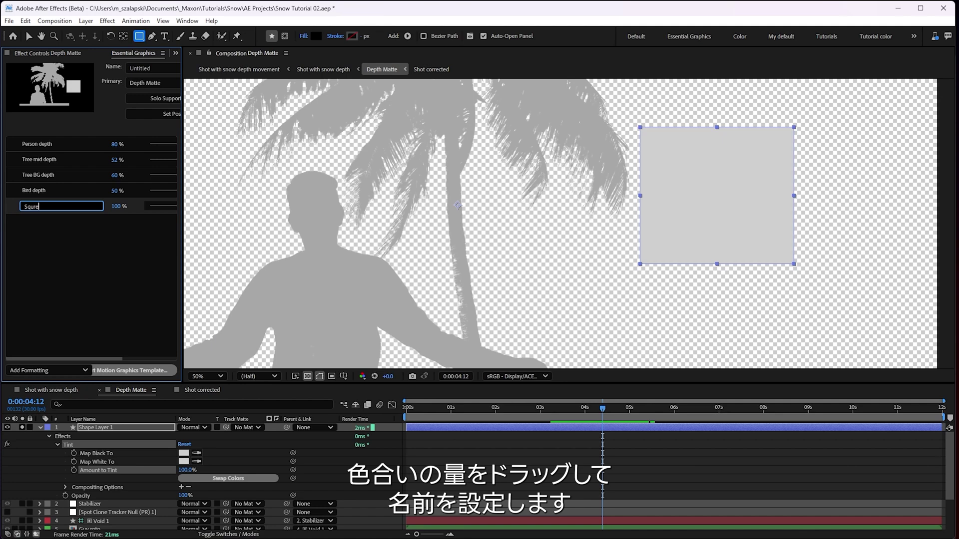
text(quare depth)
key(Return)
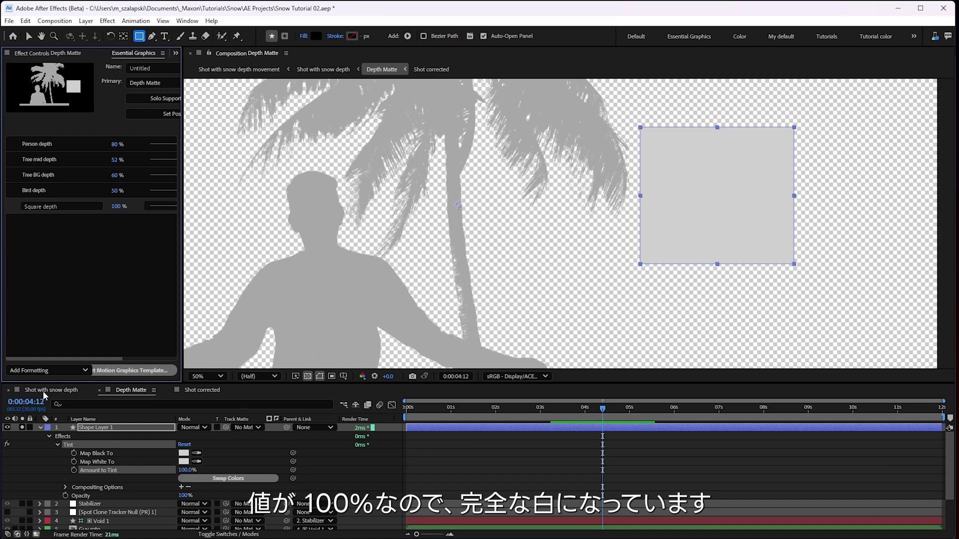
Step: Unsolo the square and Tree mid layers, then switch to the Shot with snow depth comp
click(22, 428)
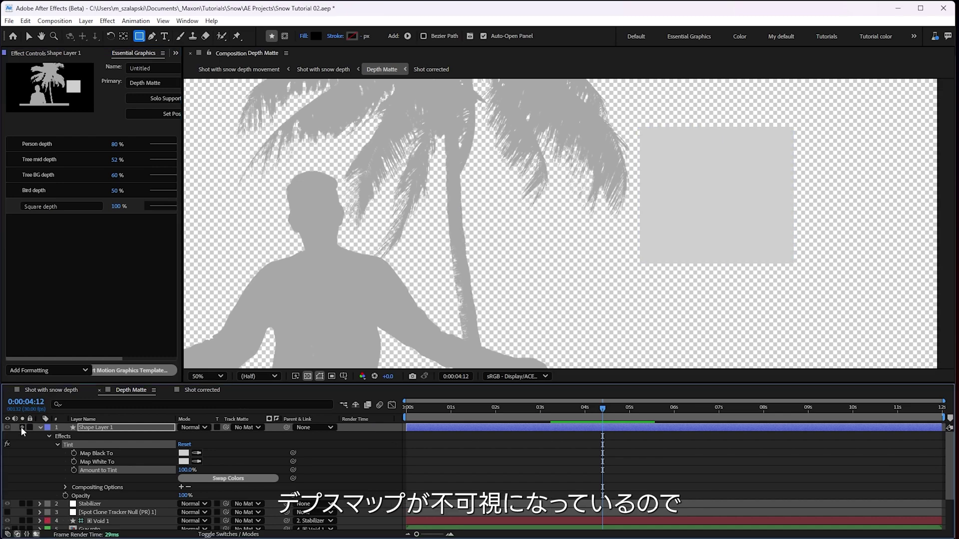
click(40, 428)
click(22, 428)
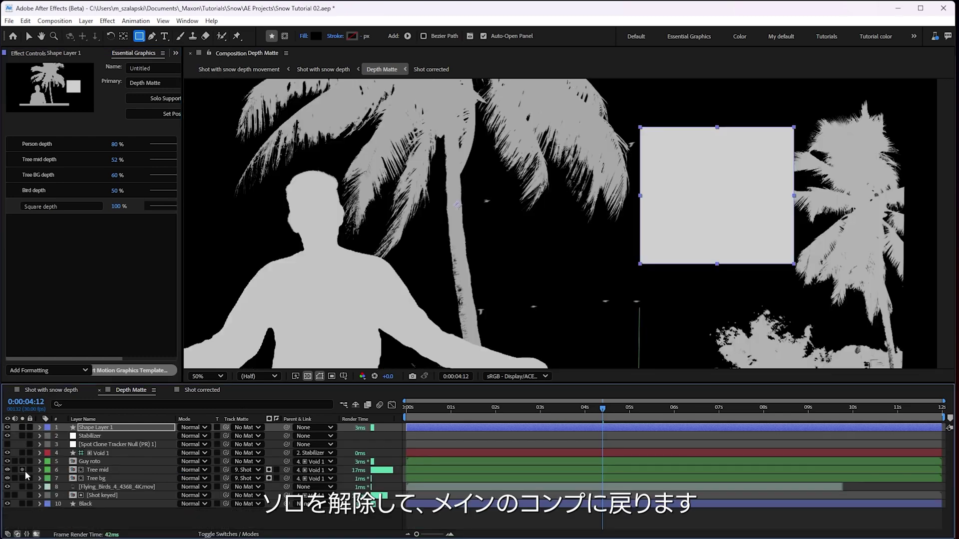
click(22, 470)
click(70, 390)
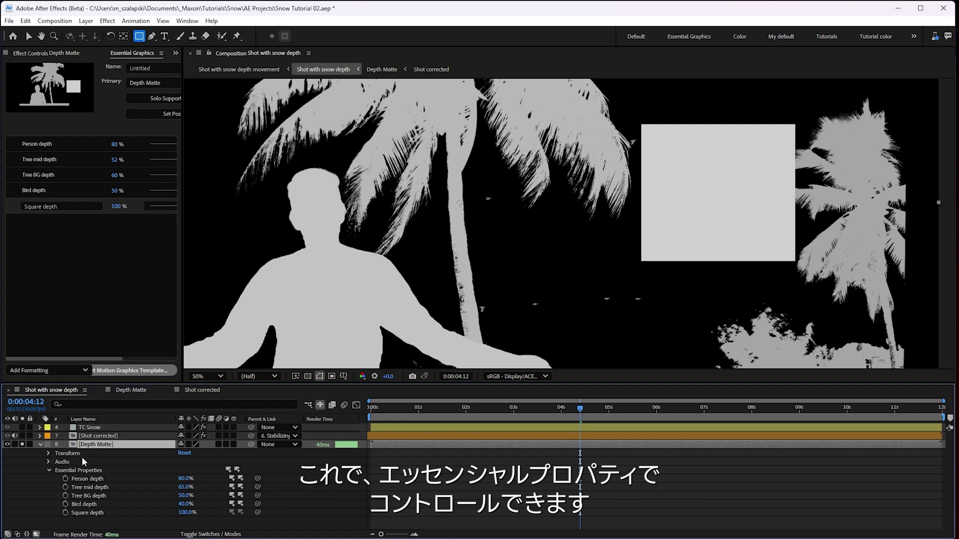
Step: Test Square depth at 52%, then delete Shape Layer 1 from the Depth Matte comp
mouse_move(185, 514)
mouse_down()
mouse_move(130, 512)
mouse_move(200, 512)
mouse_up()
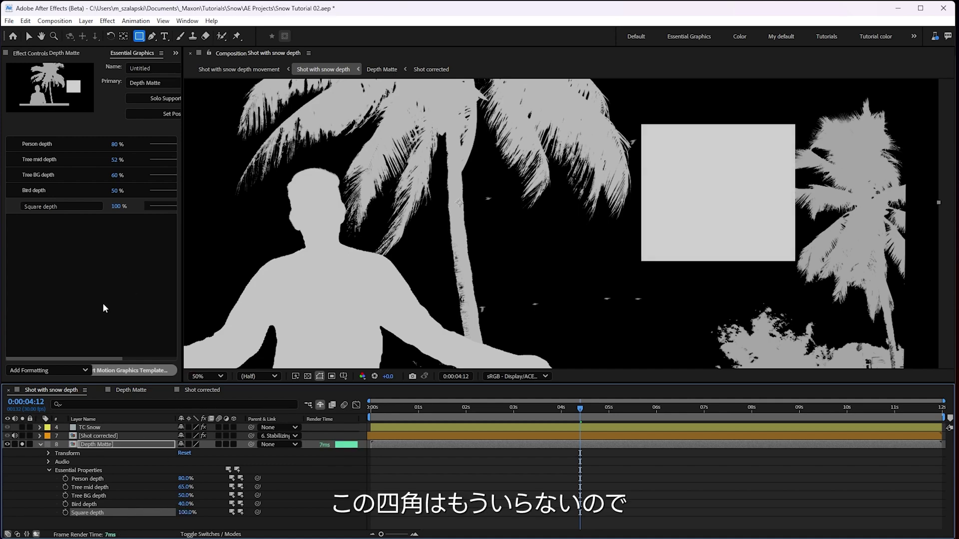
click(131, 390)
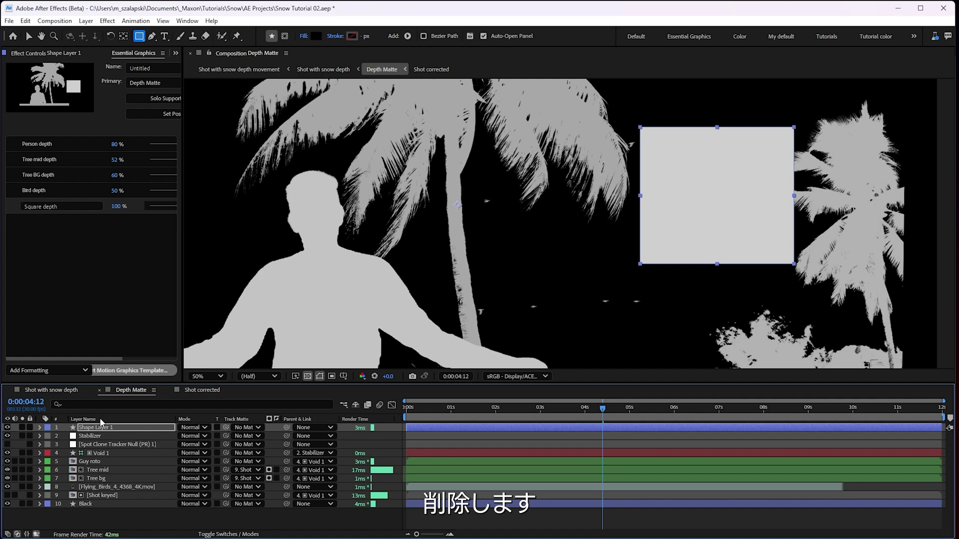
click(96, 428)
key(Delete)
key(Return)
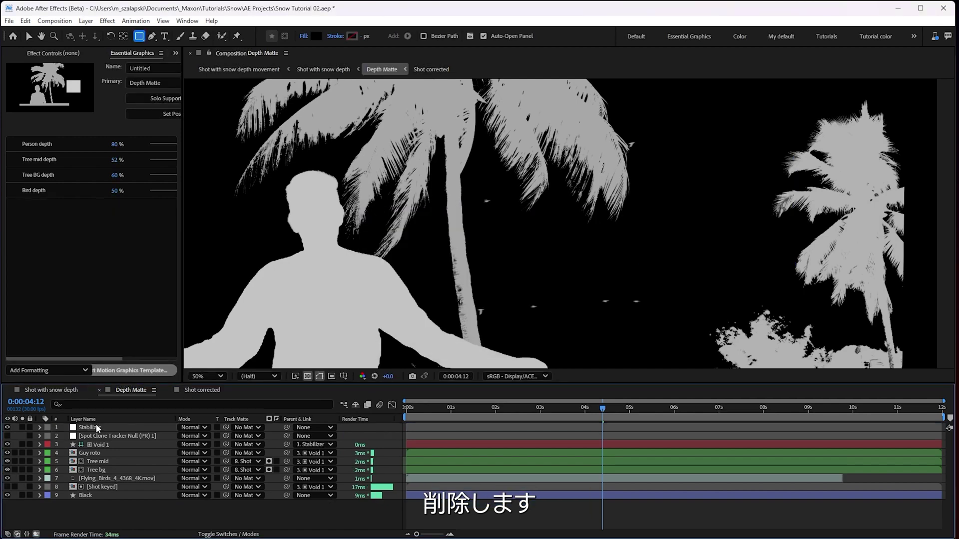
Step: Return to Shot with snow depth, unsolo Depth Matte and go back to the Selection tool
click(49, 391)
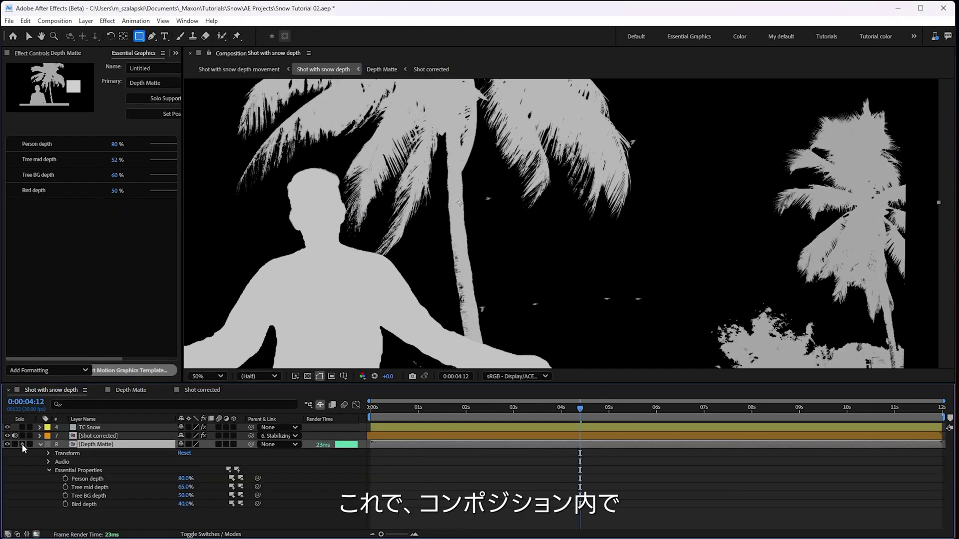
click(22, 444)
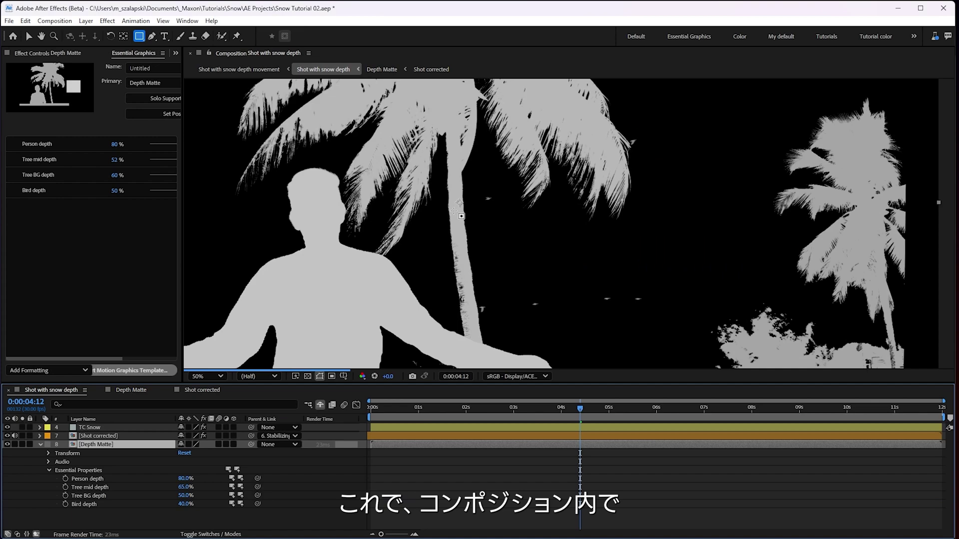
key(v)
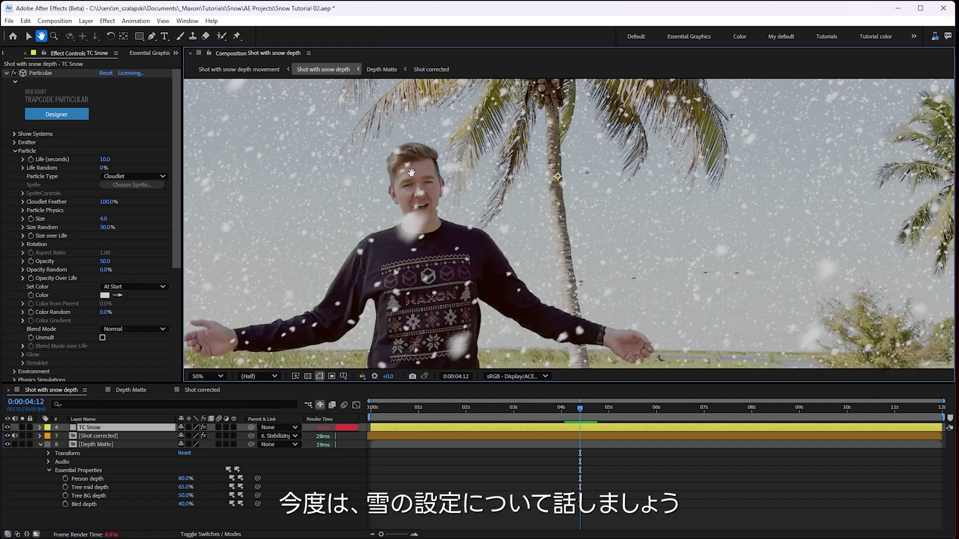
Step: Expand Particular's Emitter settings for TC Snow and solo the layer to view the snow alone
key(v)
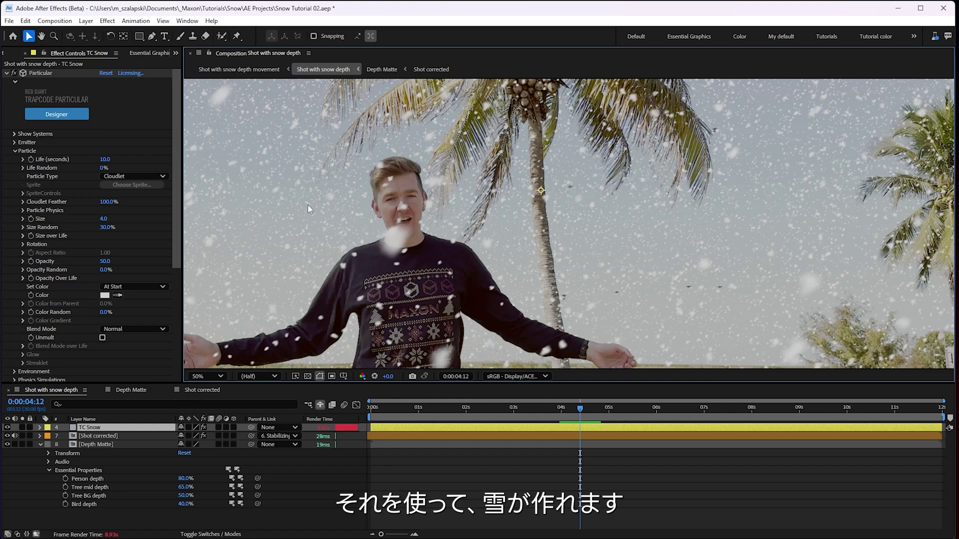
click(14, 143)
click(14, 143)
click(14, 144)
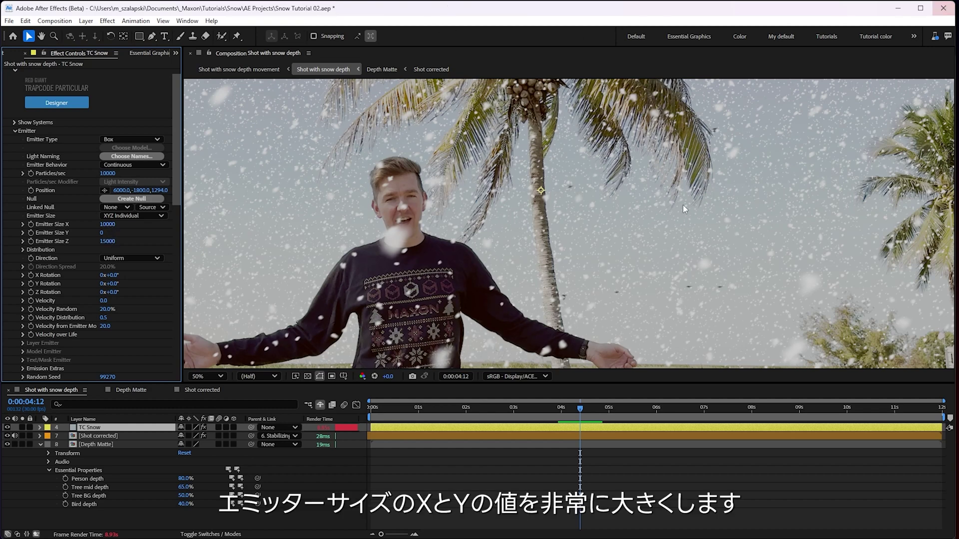
click(23, 428)
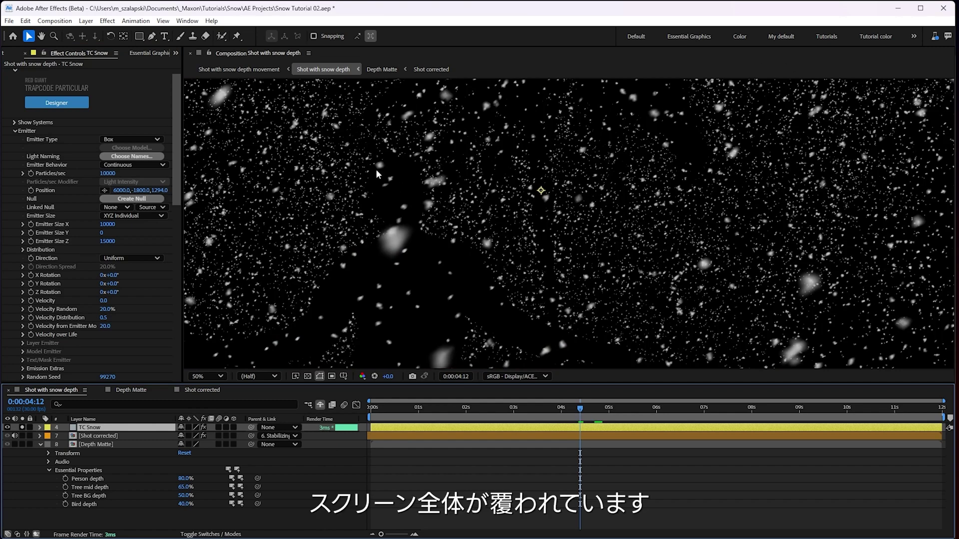
Step: Reveal Particular's Visibility group: Far Vanish 20000 with Depth Matte as the Z buffer
scroll(137, 228, down, 10)
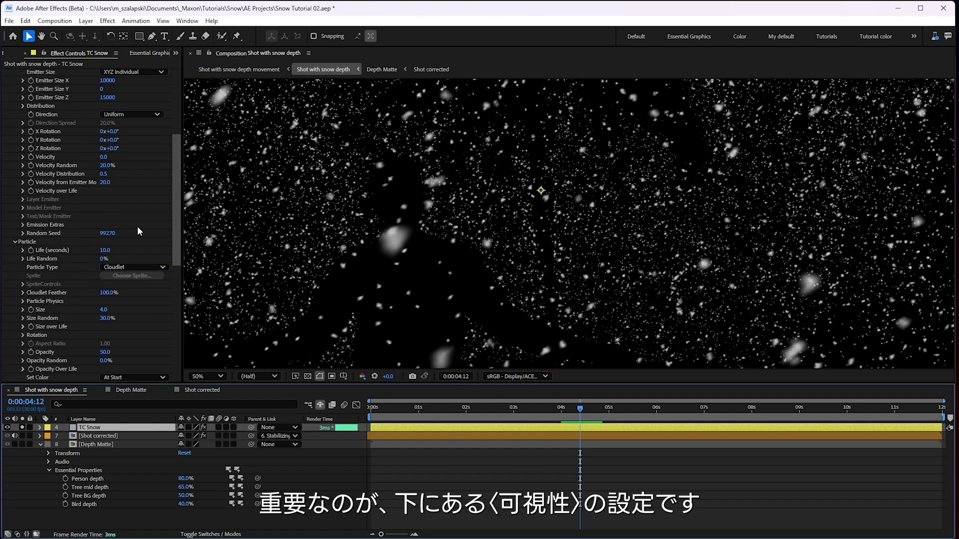
scroll(138, 227, down, 5)
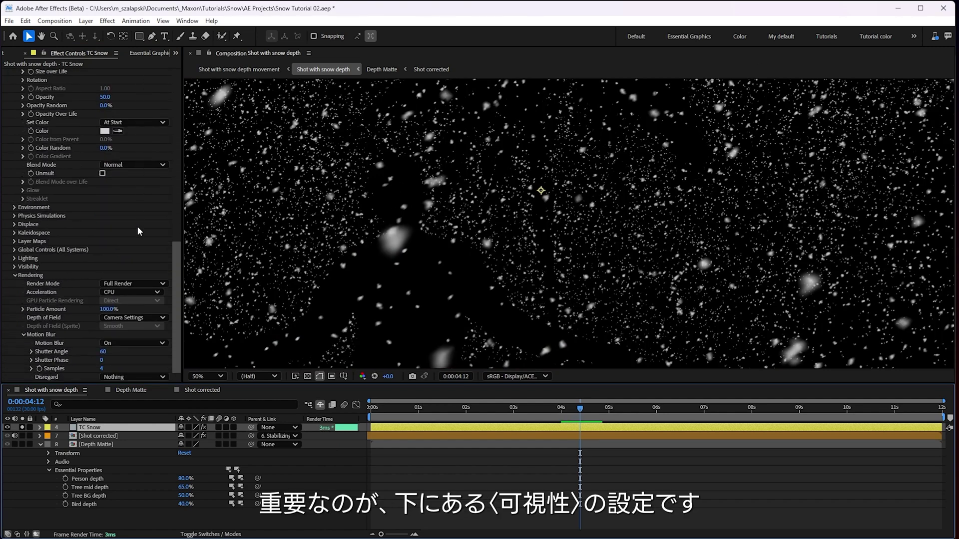
click(15, 268)
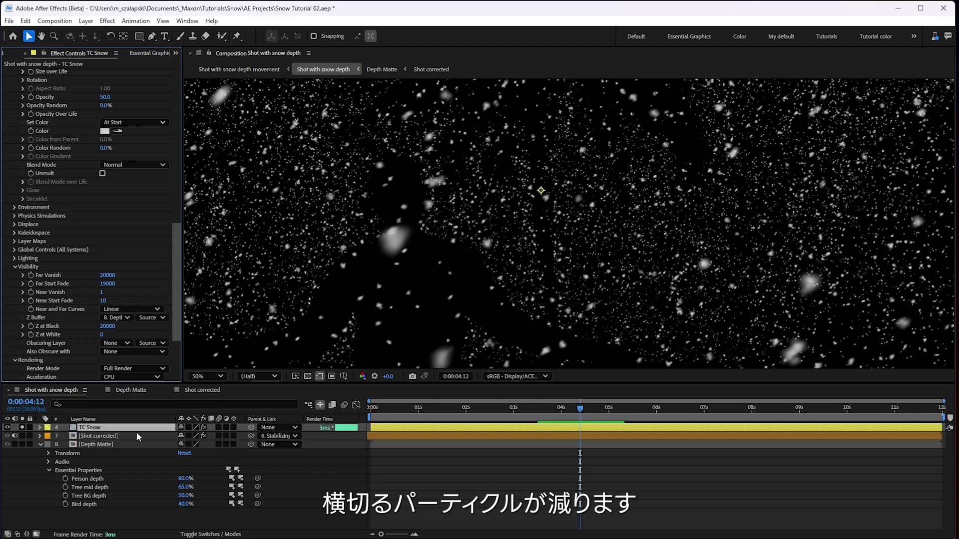
Step: Scrub Person depth down, up to 100%, then settle at 76% to test the snow occlusion
drag(183, 483, 172, 482)
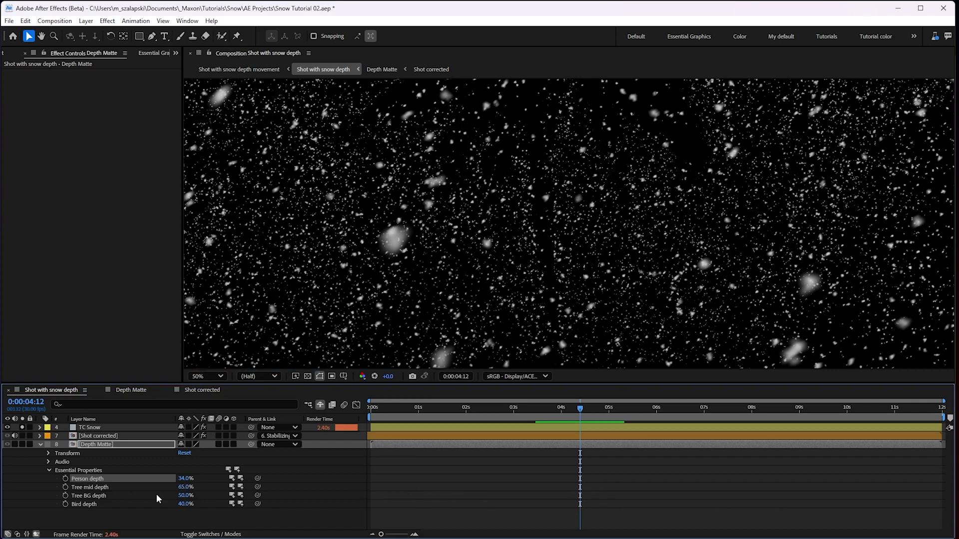
drag(184, 479, 271, 462)
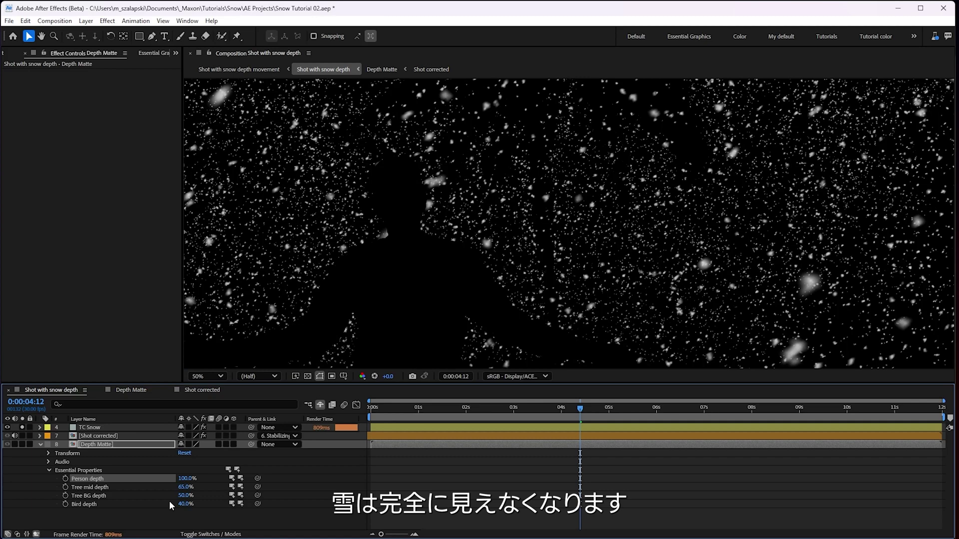
drag(188, 478, 191, 477)
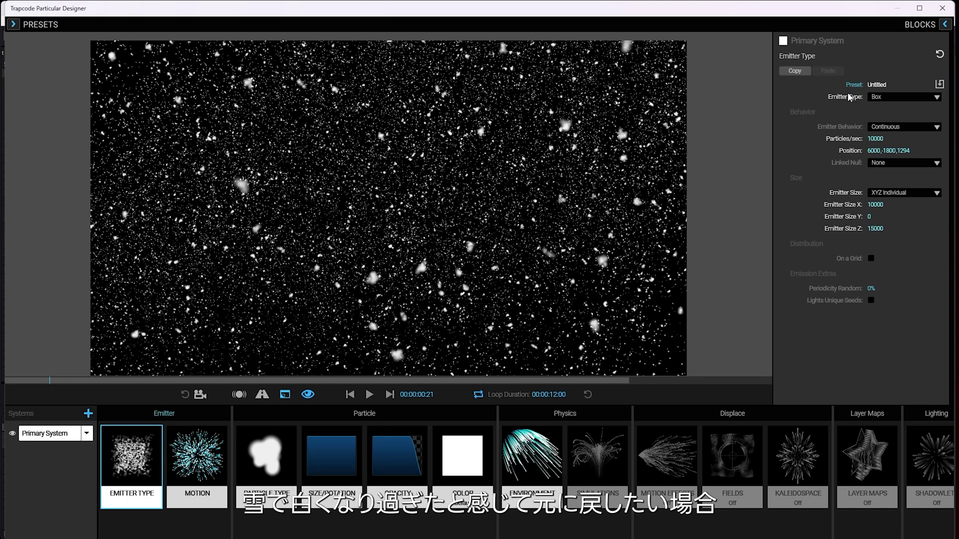
Step: Reset the Box emitter's Particles/sec and scrub it from 10000 to 2494
double_click(848, 142)
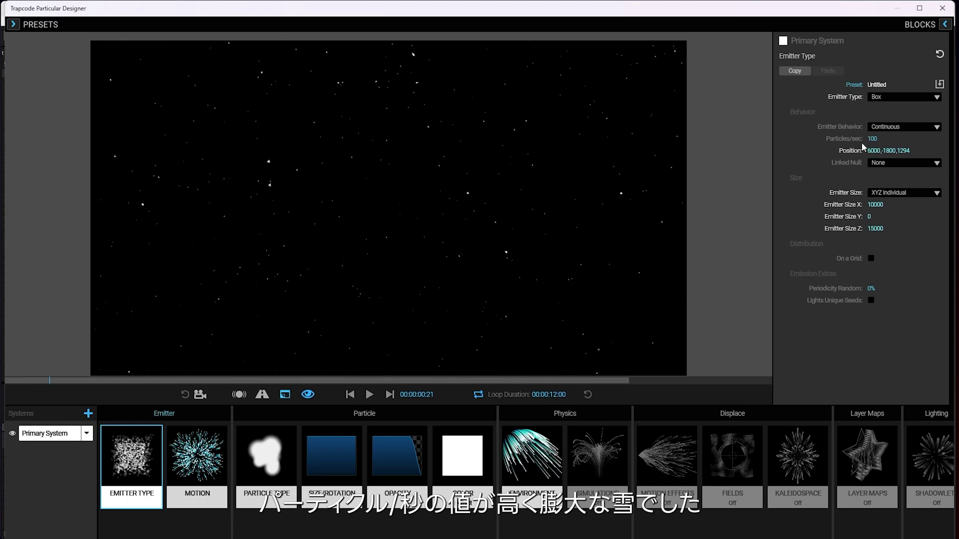
drag(848, 138, 910, 176)
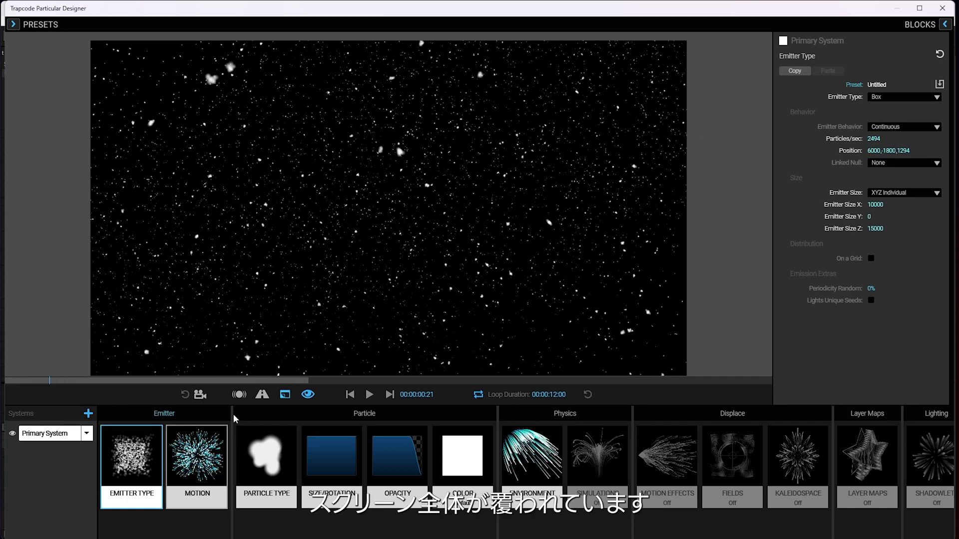
Step: Review the emitter motion, particle type, opacity, default white colour and environment settings (gravity 312, wind X 894, Z 40)
click(197, 456)
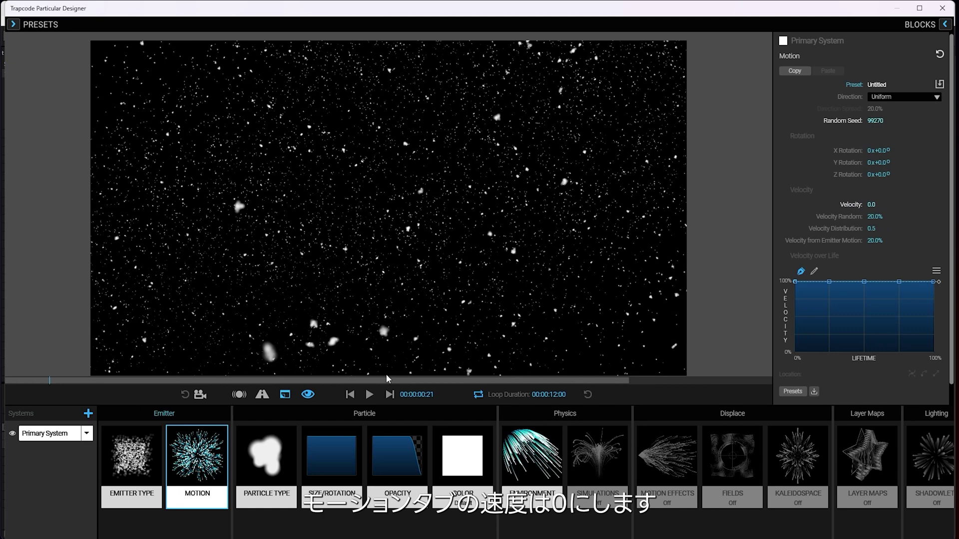
click(278, 472)
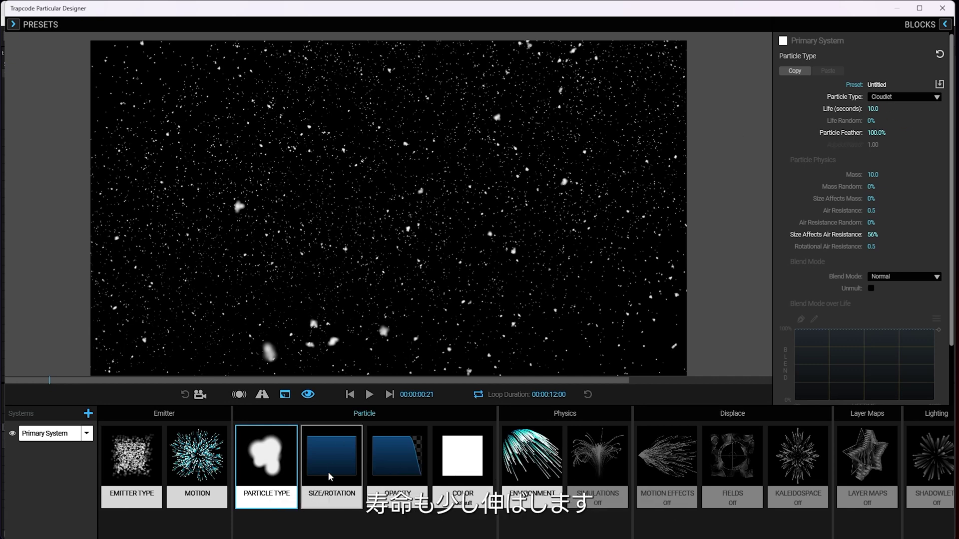
click(401, 474)
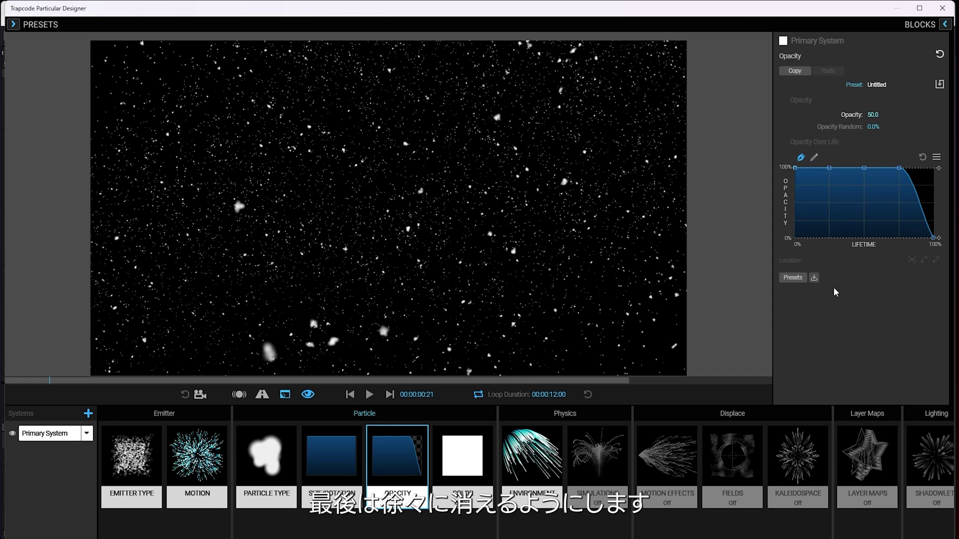
click(469, 454)
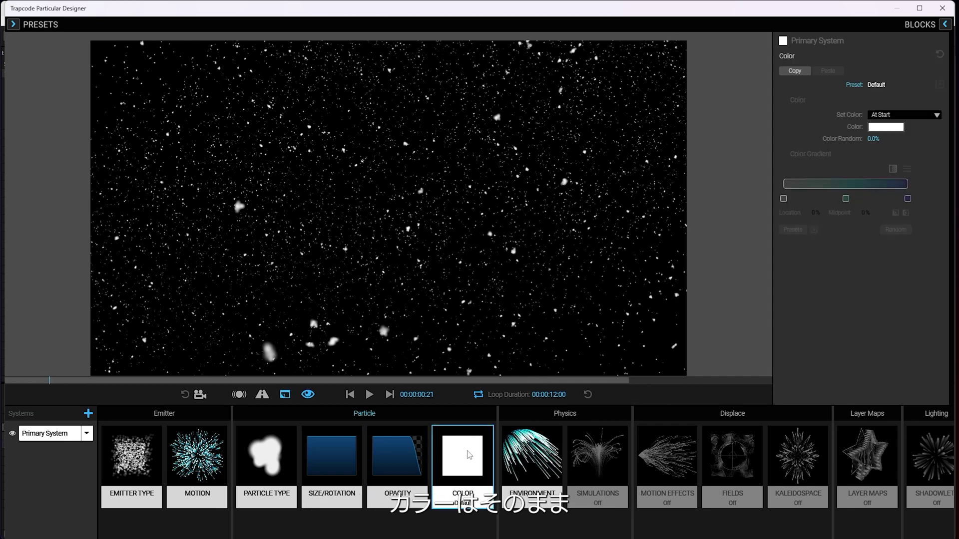
click(514, 460)
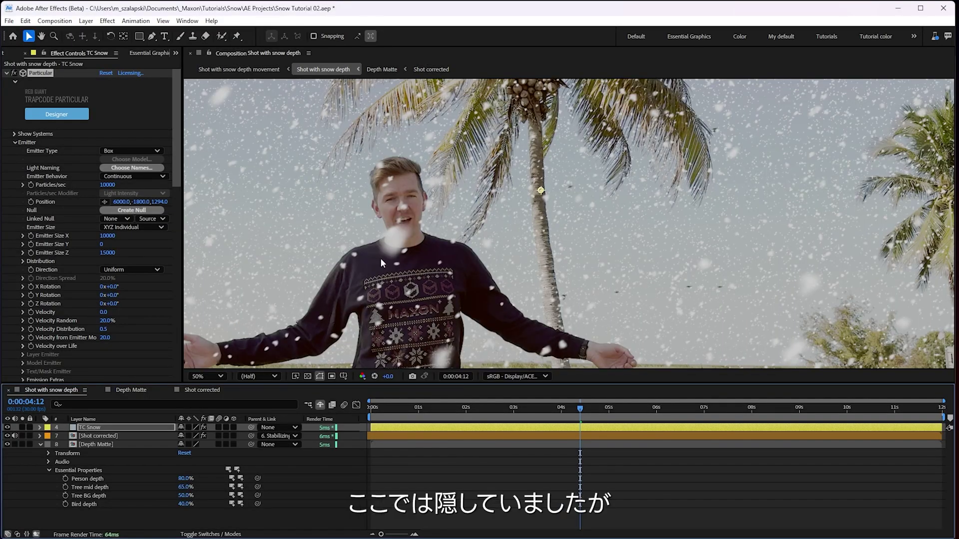
Step: Reveal the shy layers and inspect the Spot Clone Tracker Null, Shot corrected and Stabilizer layers
click(319, 405)
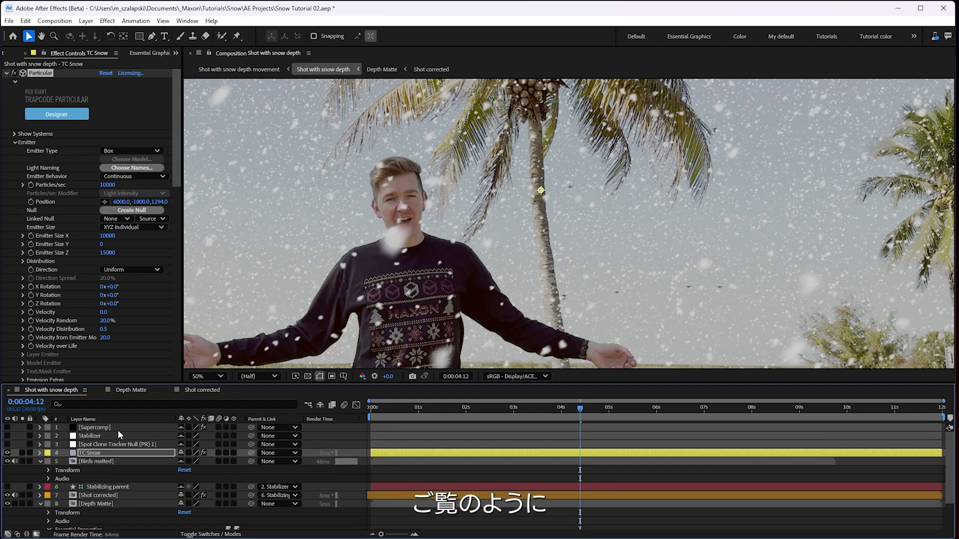
click(94, 446)
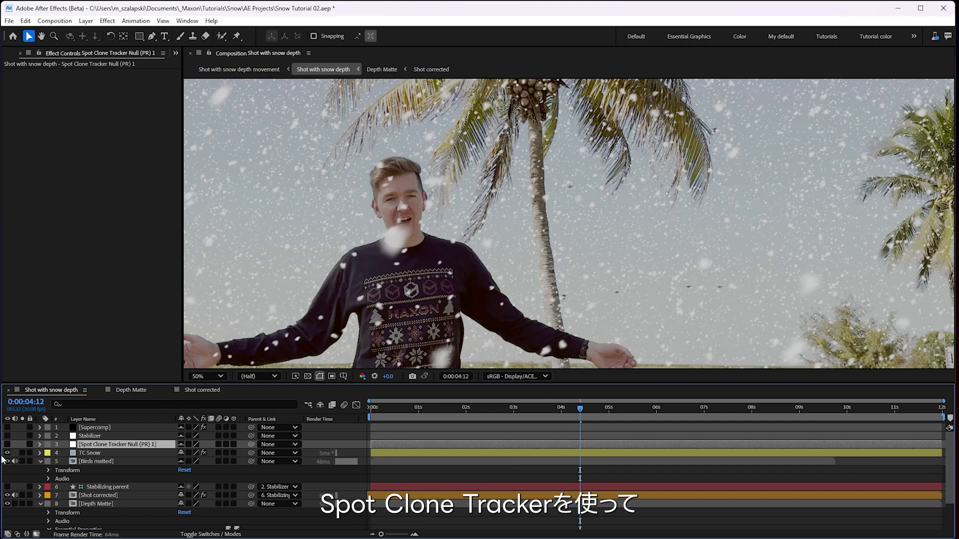
click(95, 495)
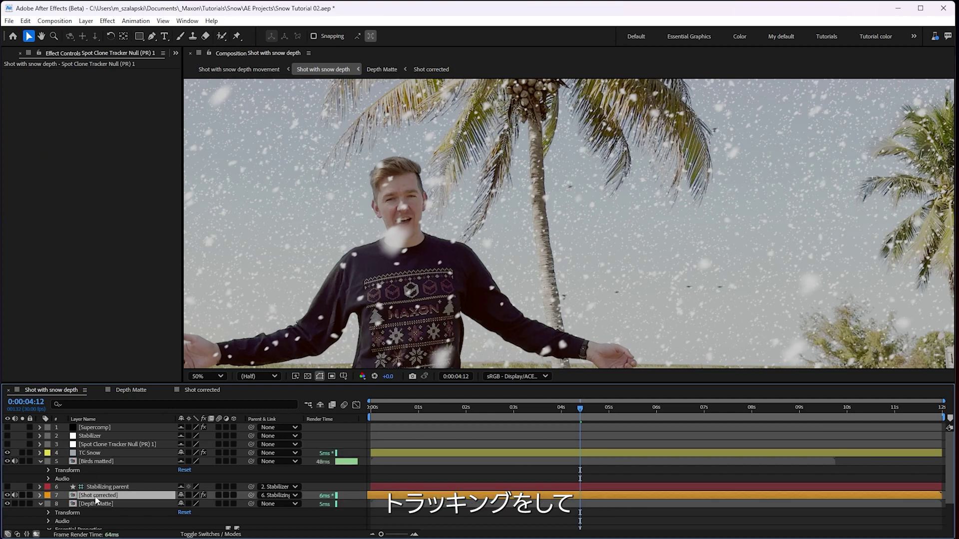
key(comma)
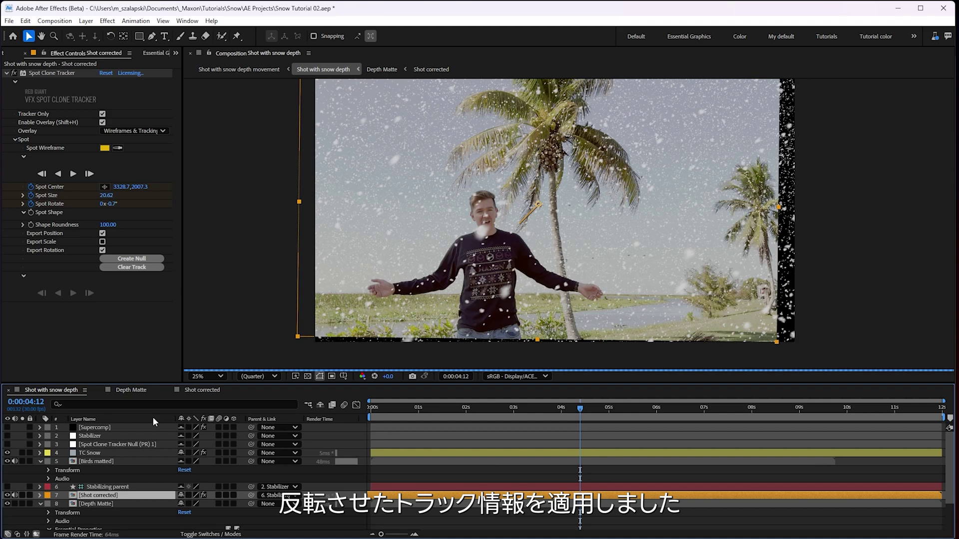
click(90, 436)
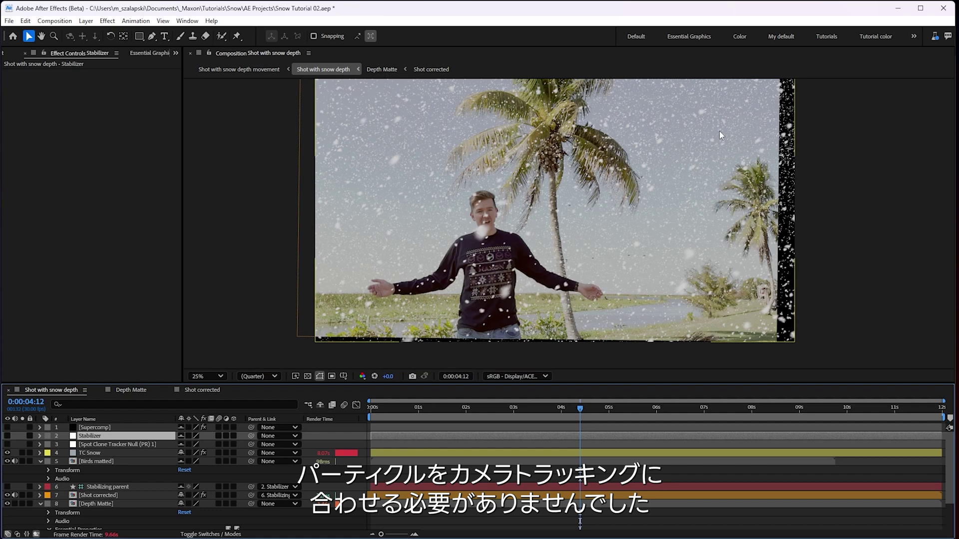
Step: Enable the Supercomp layer, open its panel and toggle Supercomp on and off to compare the snow
click(100, 428)
click(7, 427)
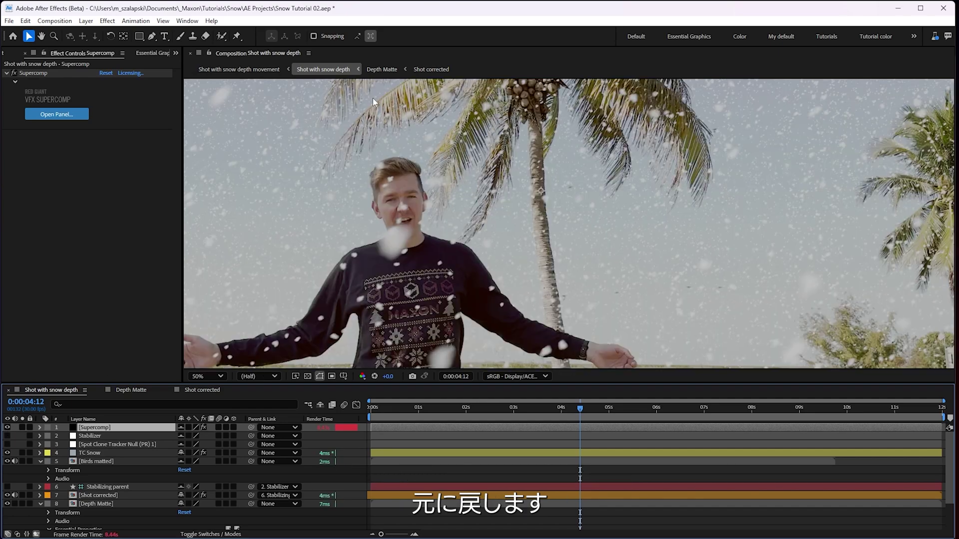
key(period)
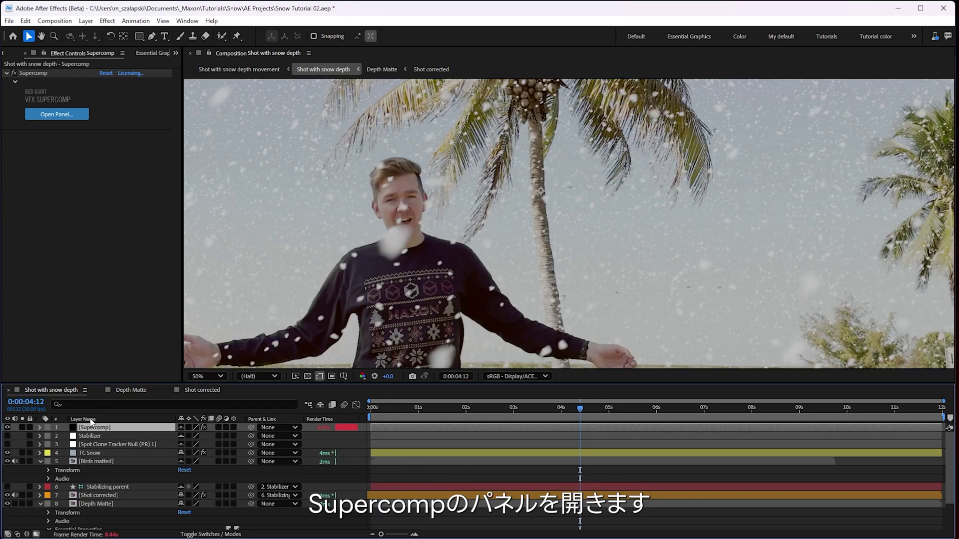
click(51, 113)
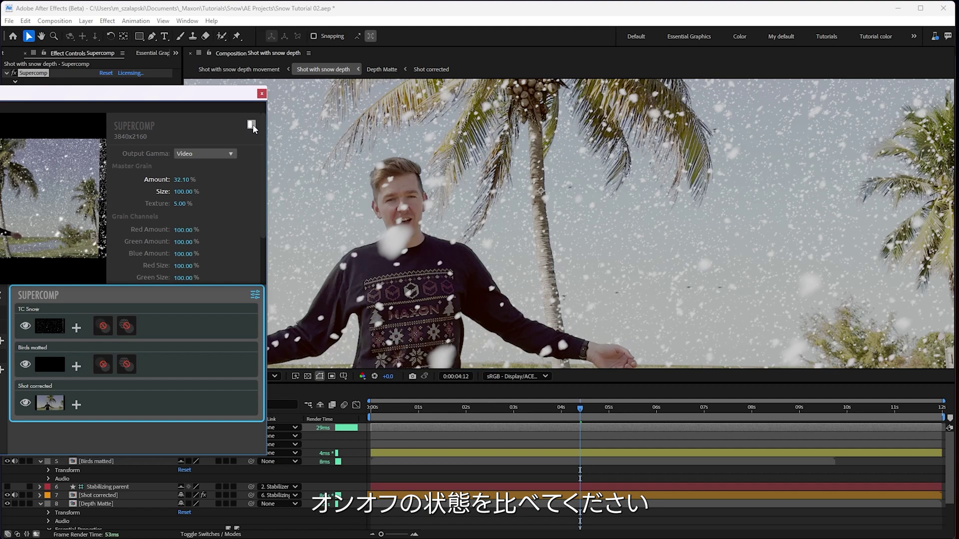
click(251, 125)
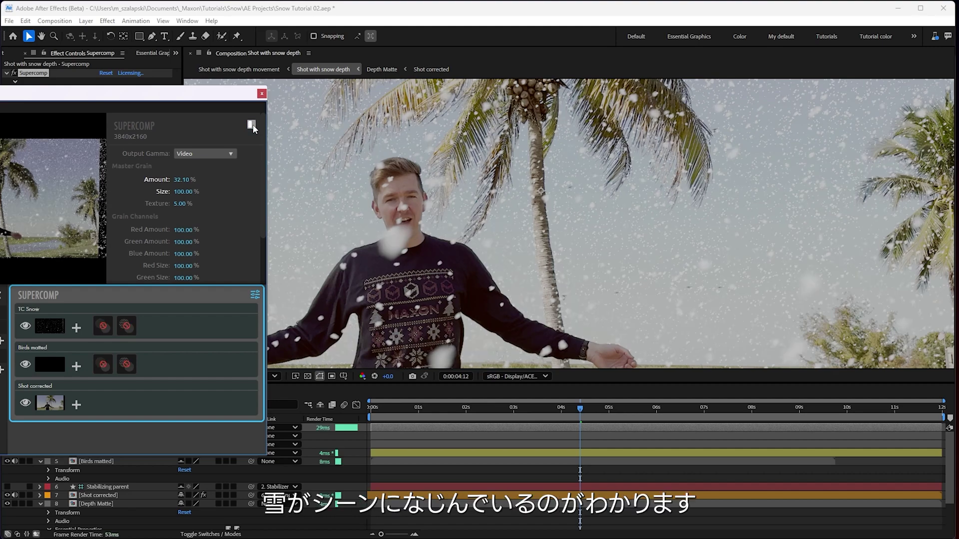
click(251, 125)
click(252, 125)
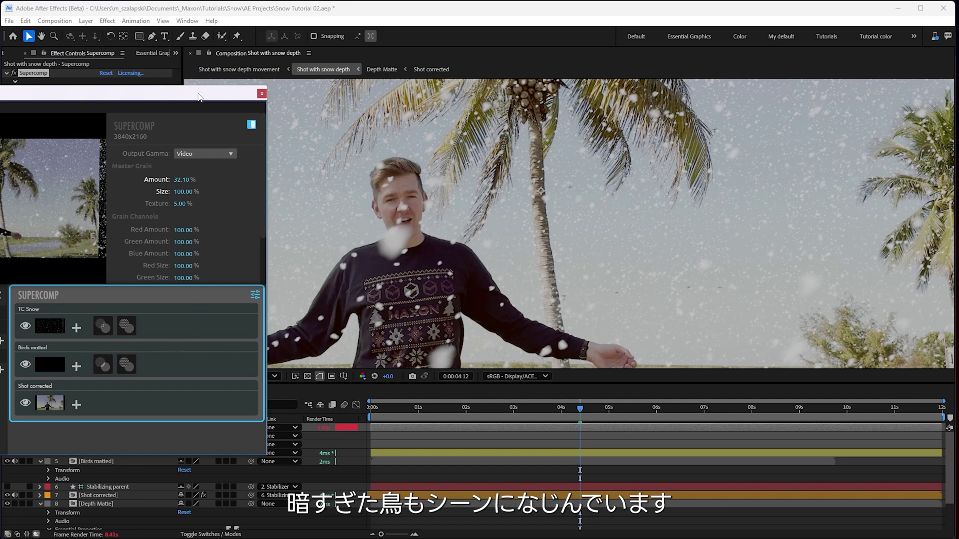
click(252, 124)
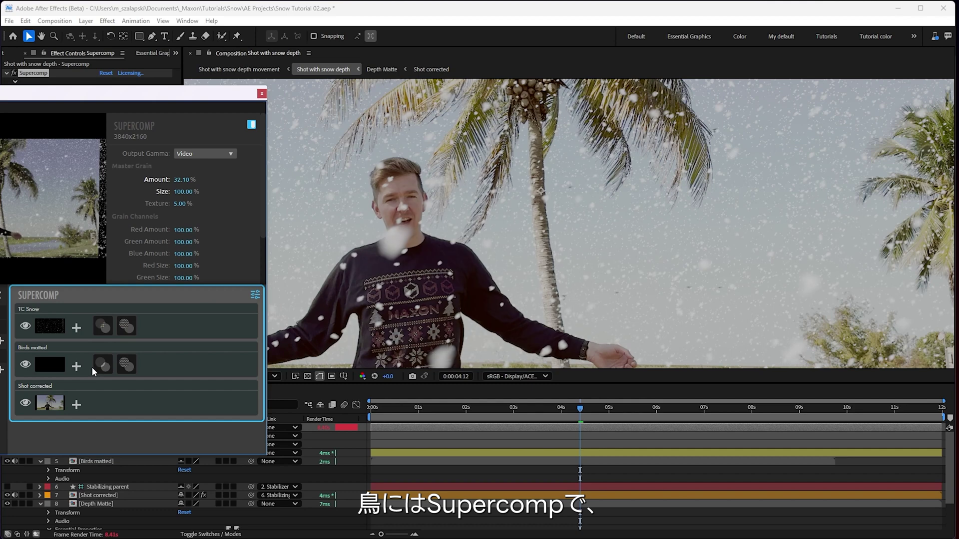
Step: Inspect the birds' Light Wrap and Haze and the snow's Blur Behind and Haze settings
click(103, 365)
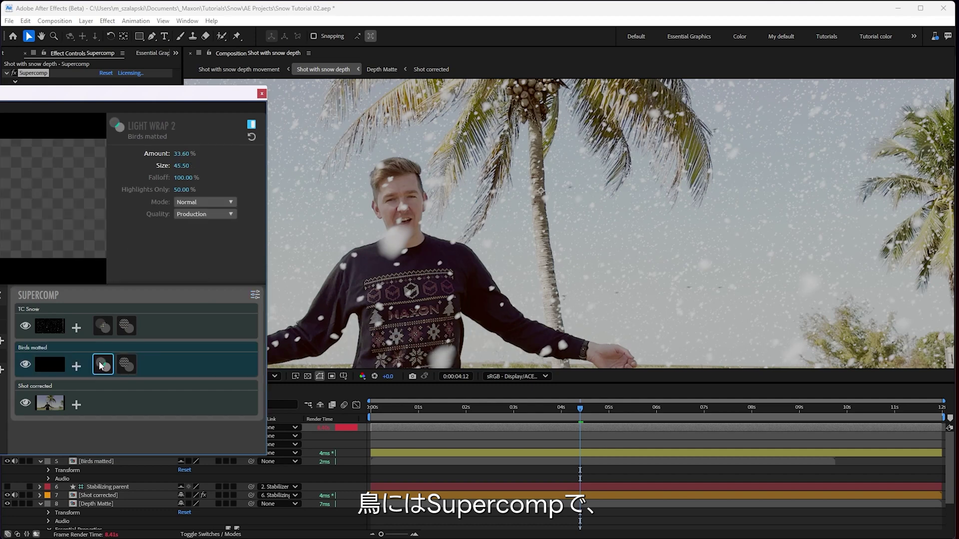
click(125, 366)
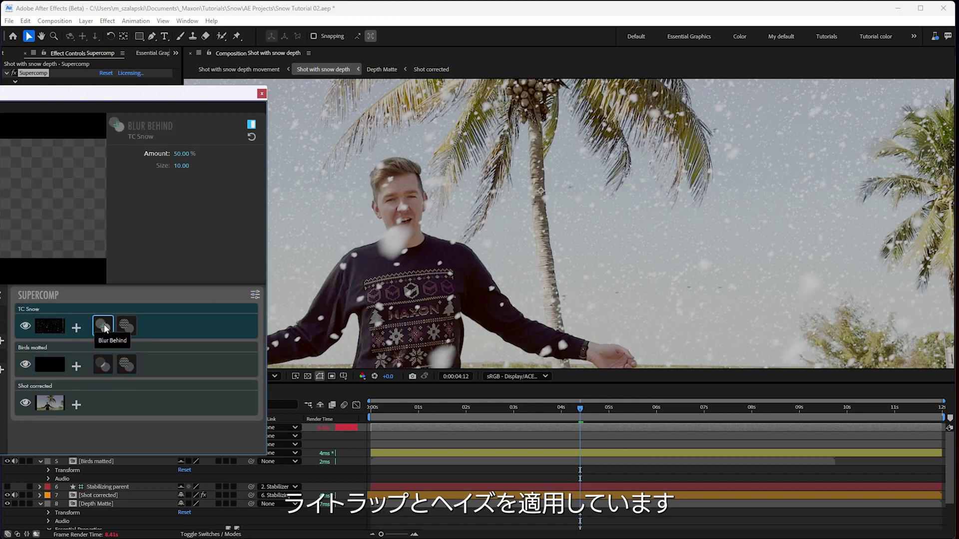
click(109, 366)
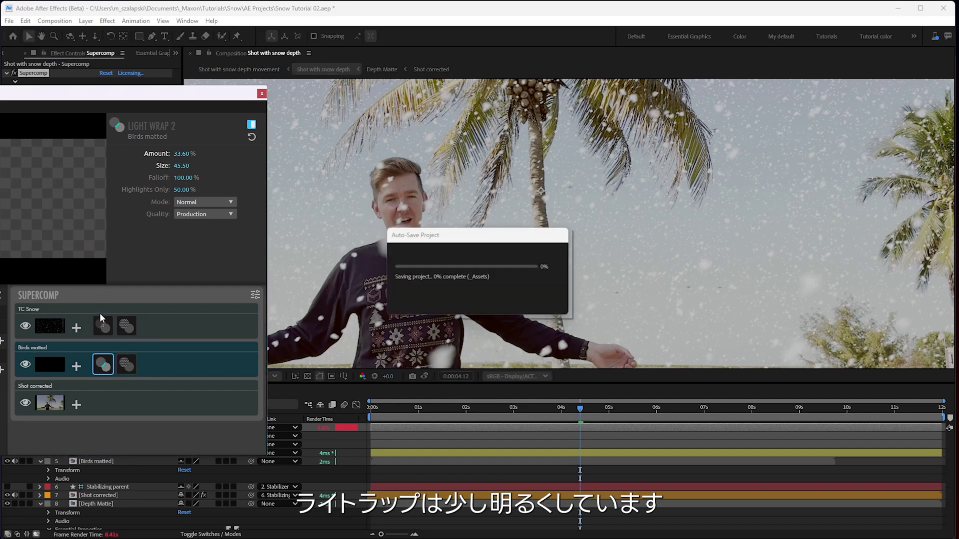
click(106, 328)
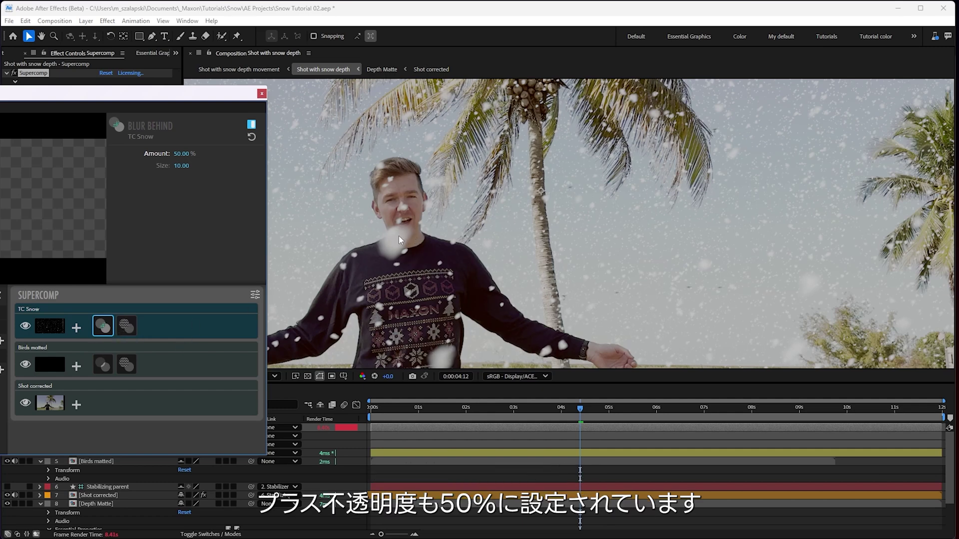
click(127, 326)
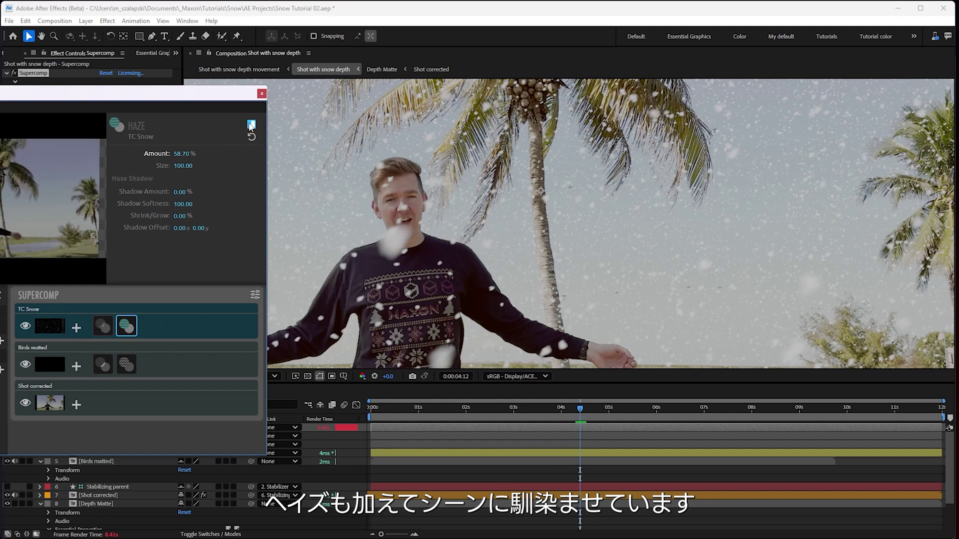
Step: Compare Supercomp off and on from the overall settings, leaving it on, and close the panel
click(128, 296)
click(253, 125)
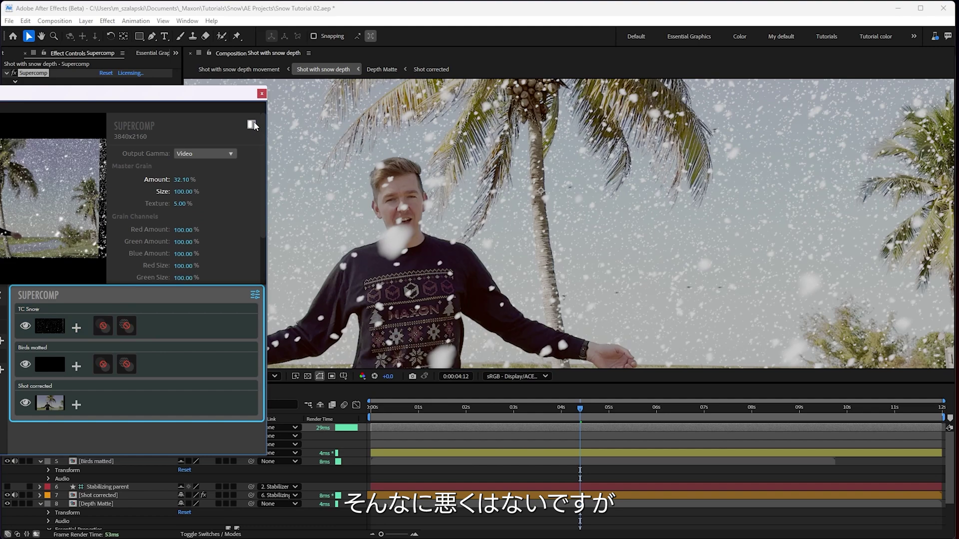
click(252, 124)
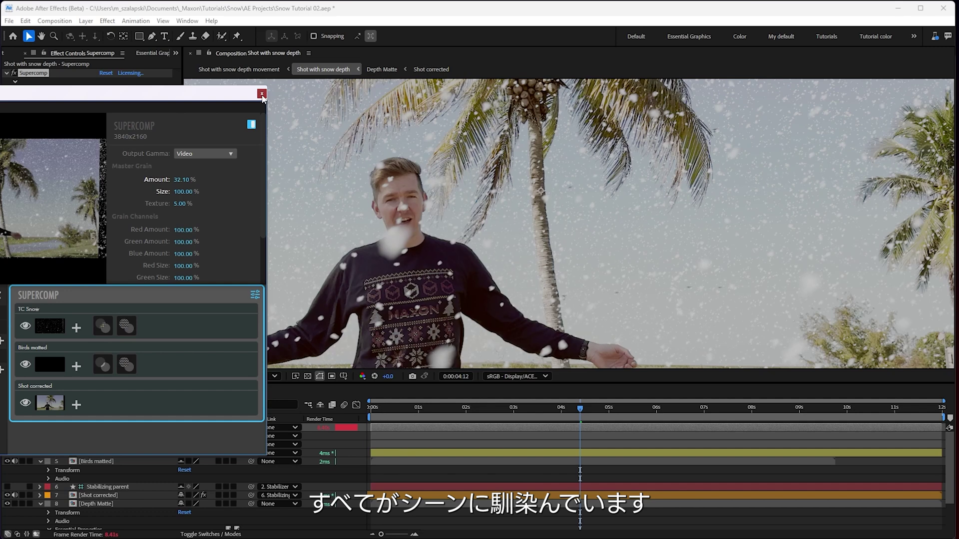
click(261, 93)
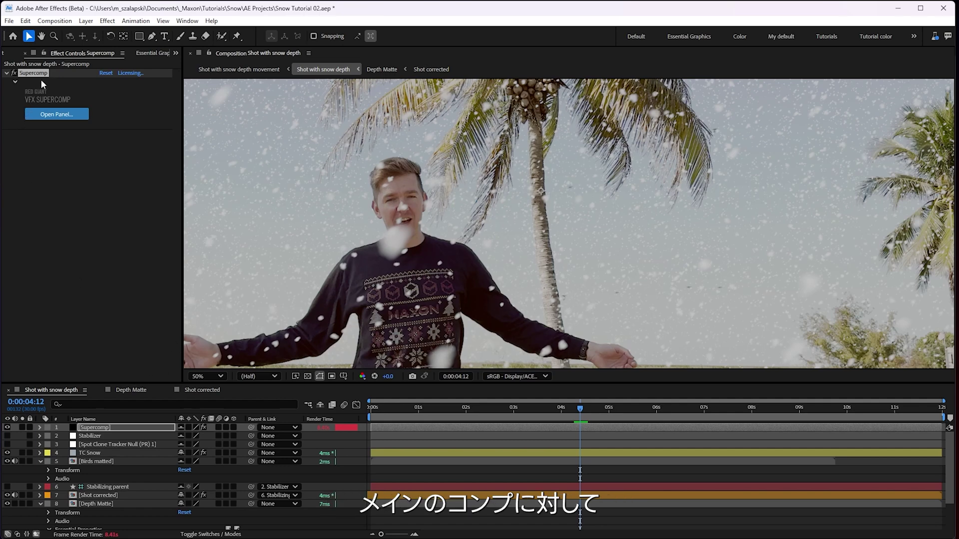
Step: Open 'Shot with snow depth movement' and view Variant 1's Camera Shake and Looks effects
click(17, 53)
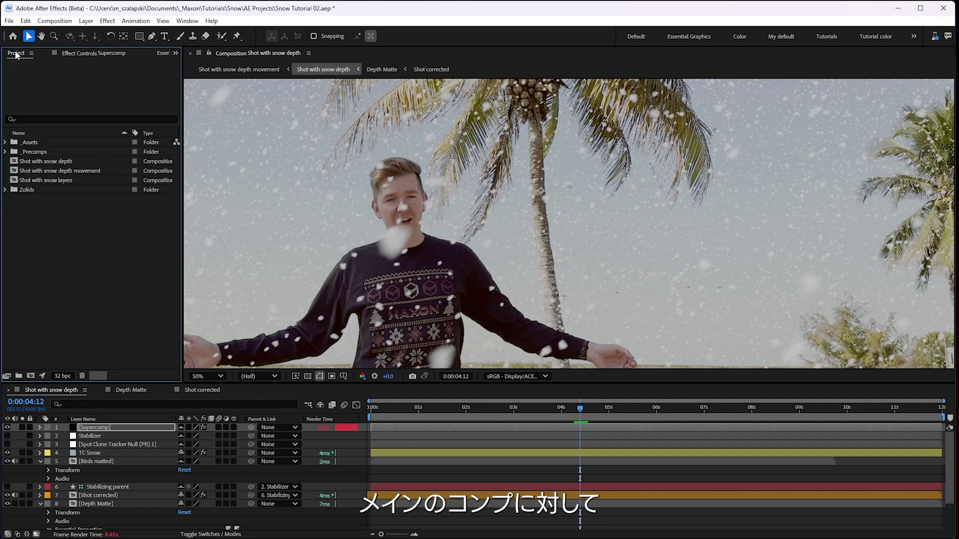
double_click(68, 171)
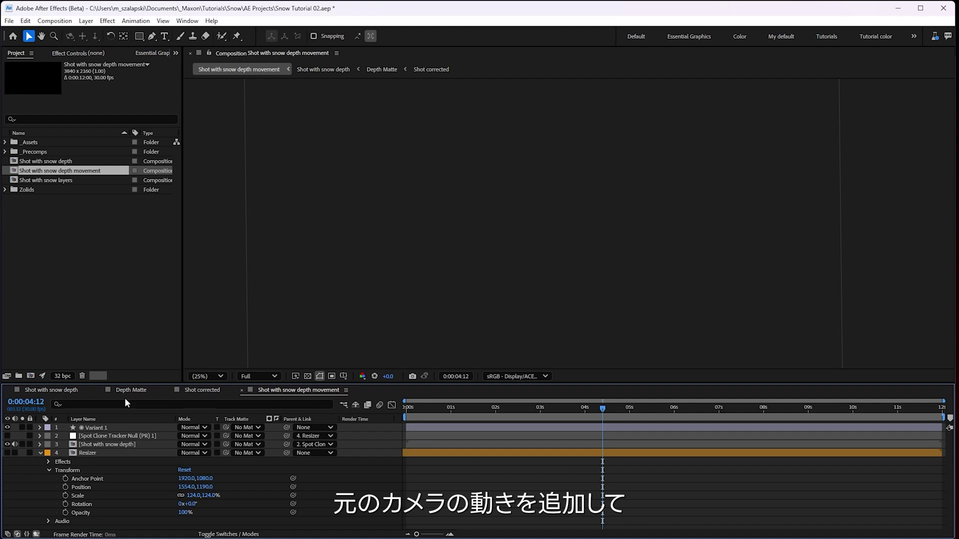
click(40, 452)
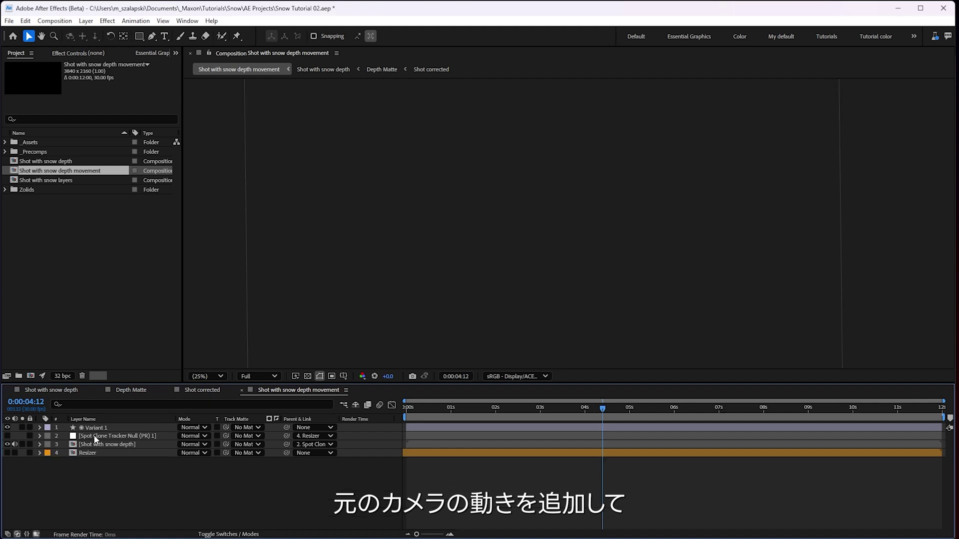
click(159, 428)
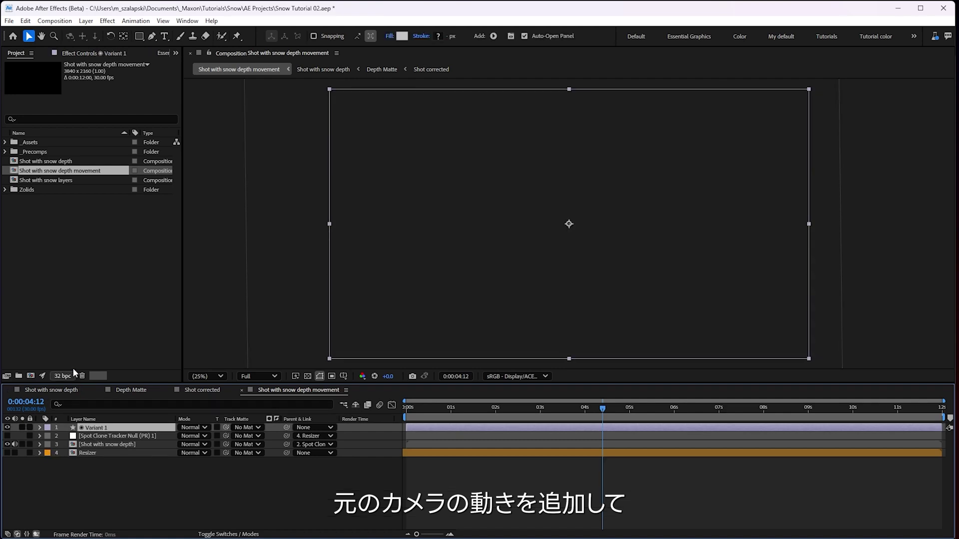
click(114, 53)
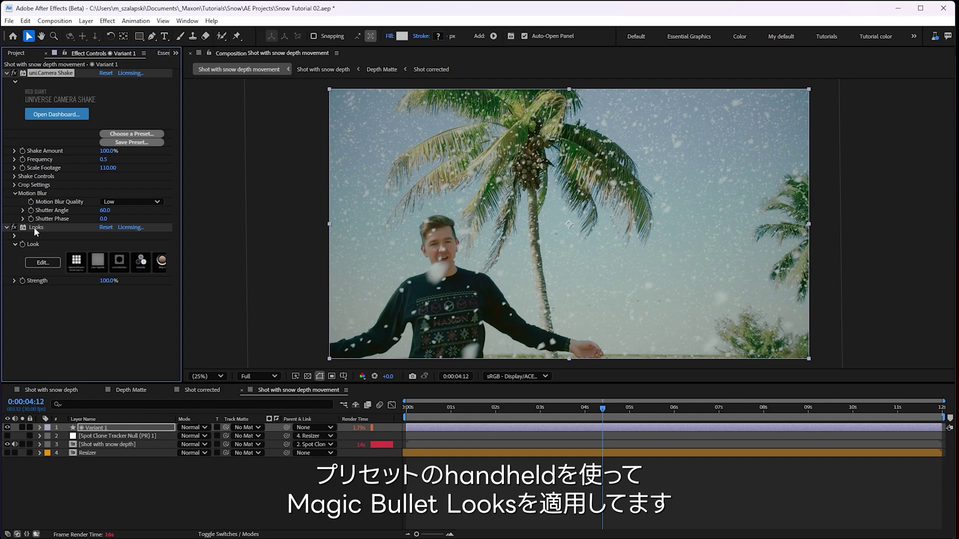
click(43, 264)
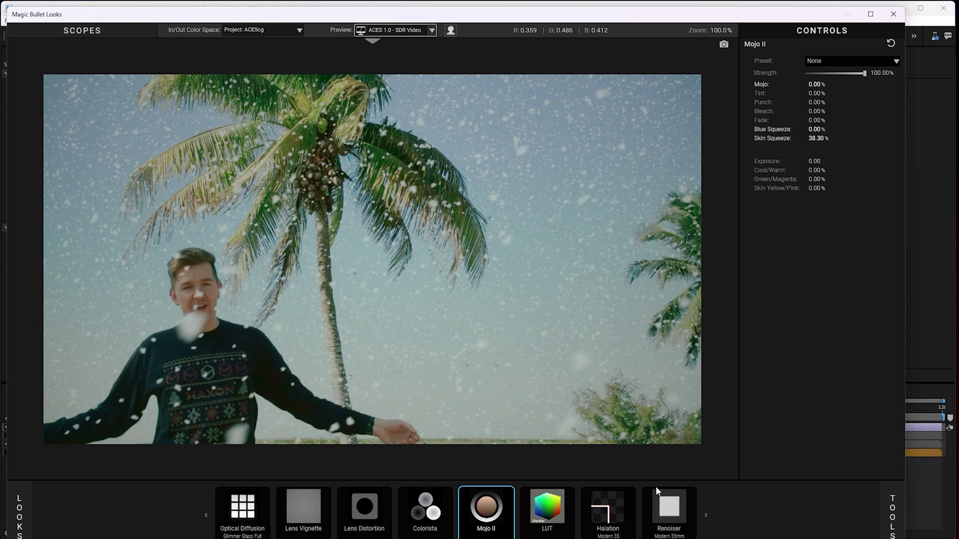
click(242, 510)
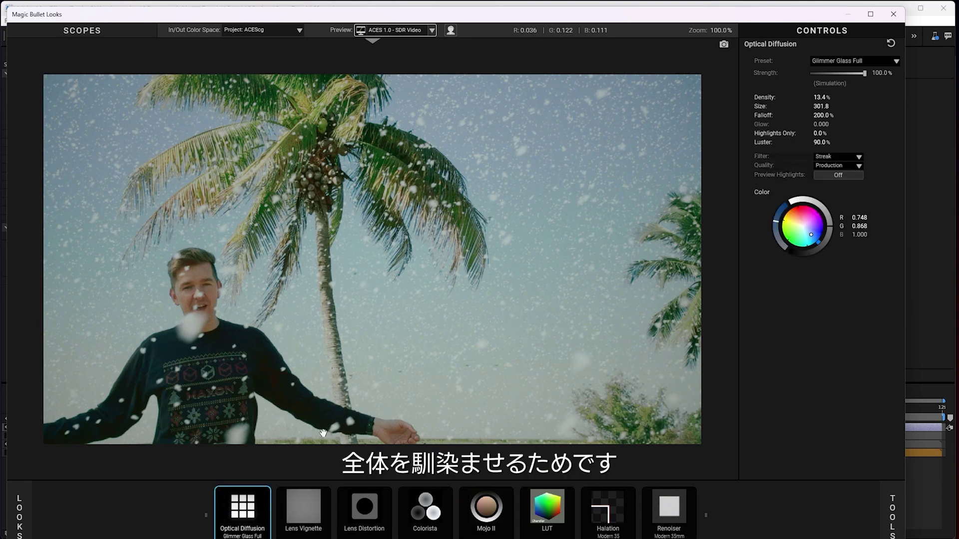
click(311, 508)
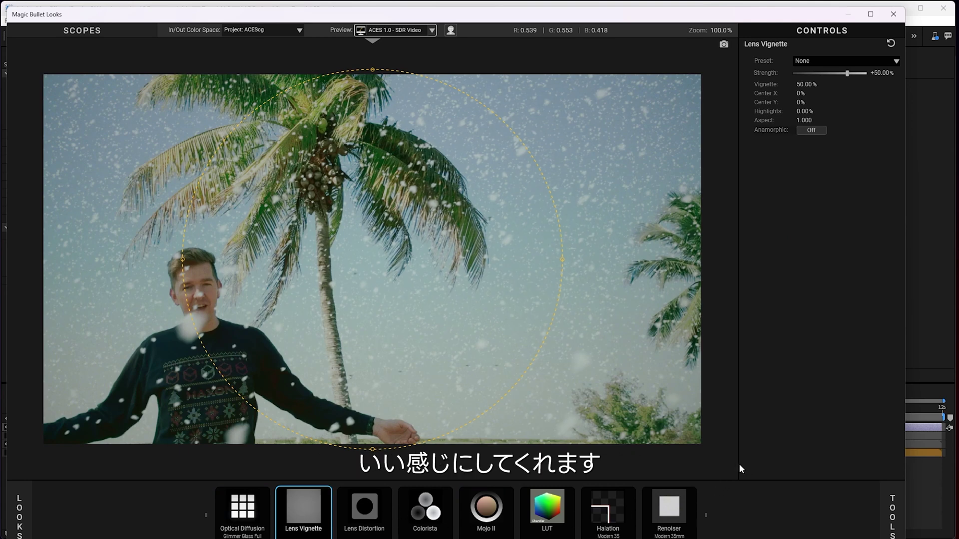
click(367, 504)
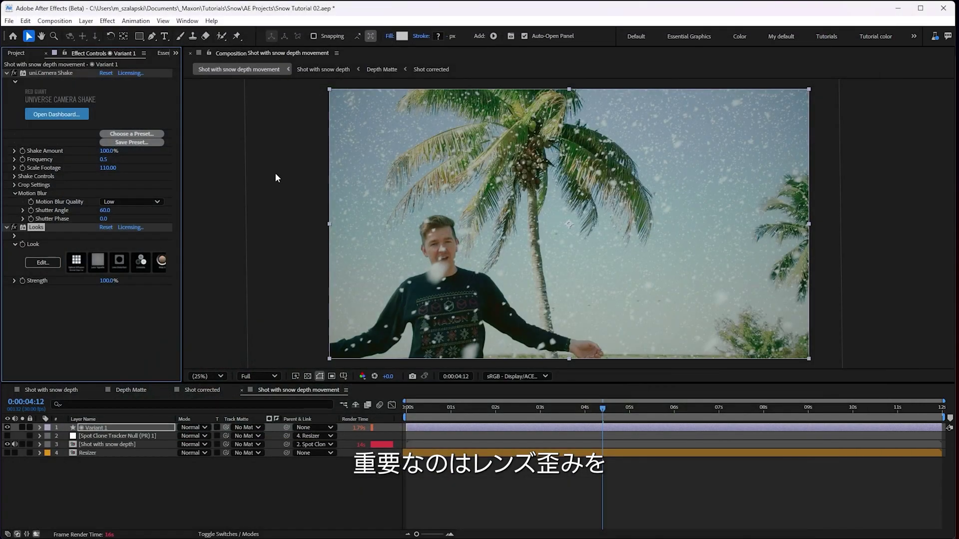
click(58, 73)
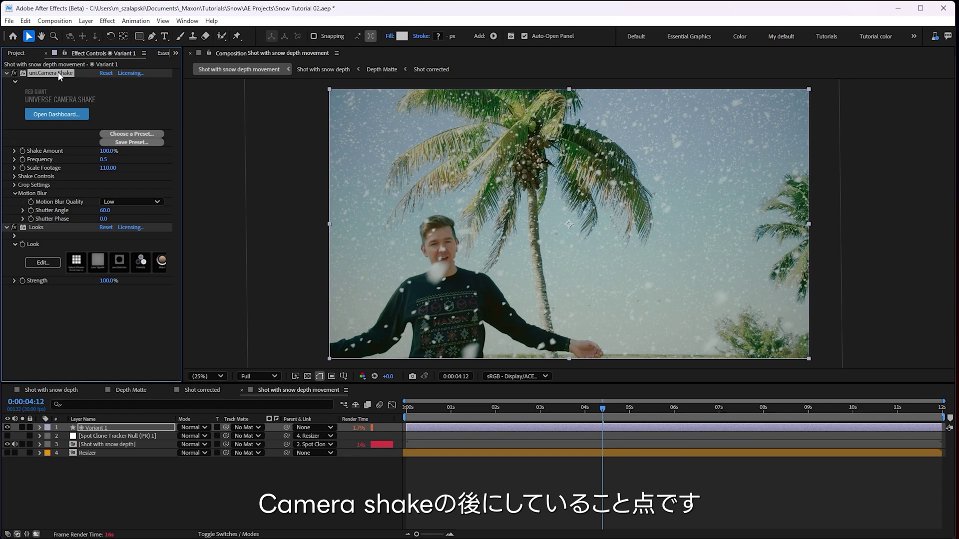